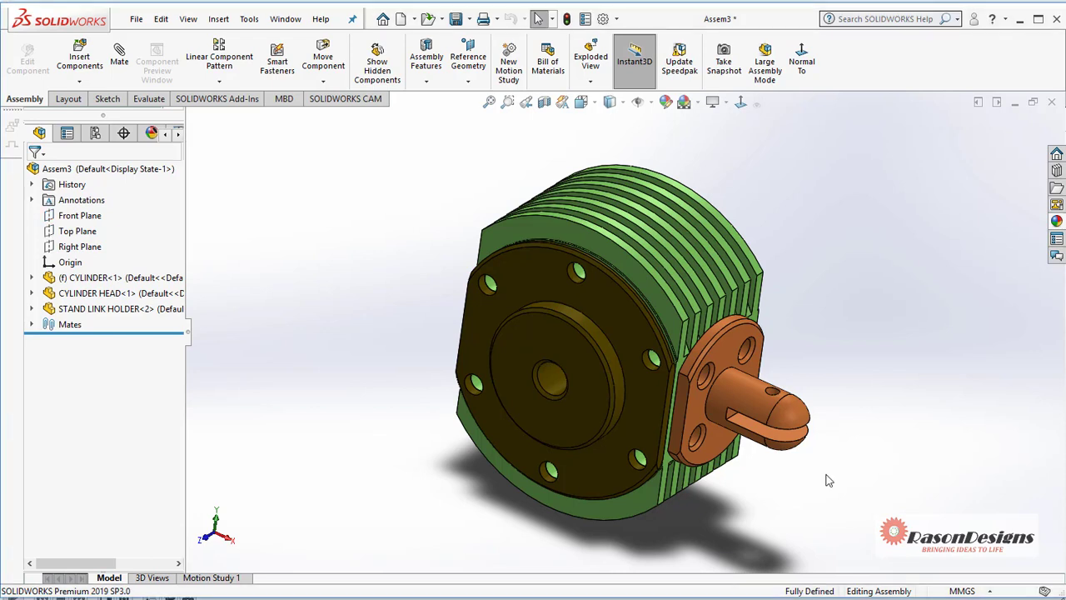
- Show the assembly's own Front, Top and Right planes in the graphics area
mouse_move(134, 216)
left_mouse_down()
mouse_move(82, 240)
mouse_move(77, 259)
left_mouse_up()
right_click(78, 237)
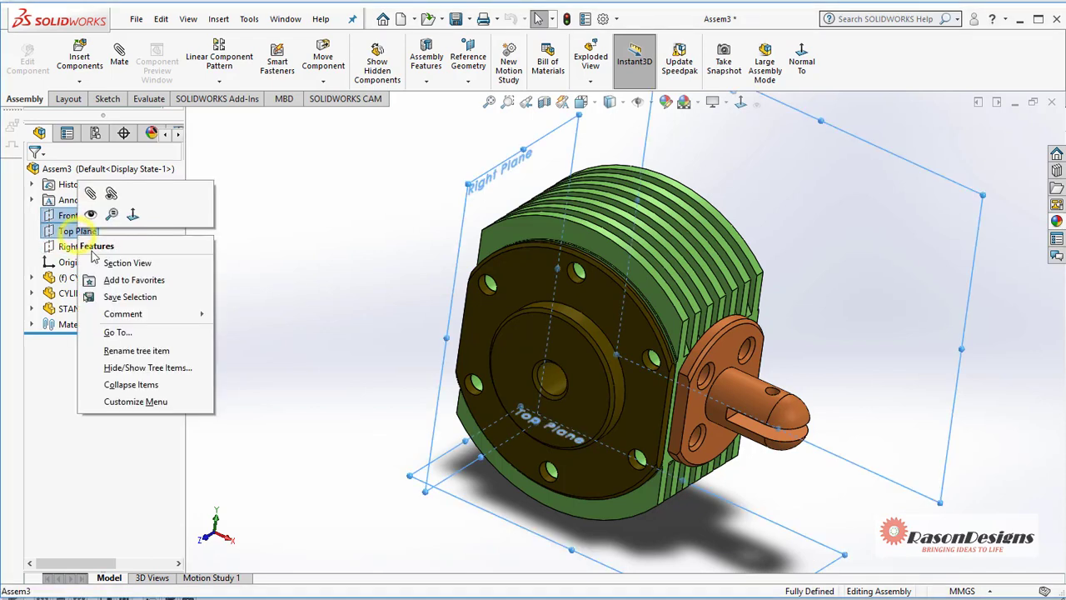
left_click(95, 208)
- Show the Front, Top and Right planes of the CYLINDER HEAD component
left_click(32, 291)
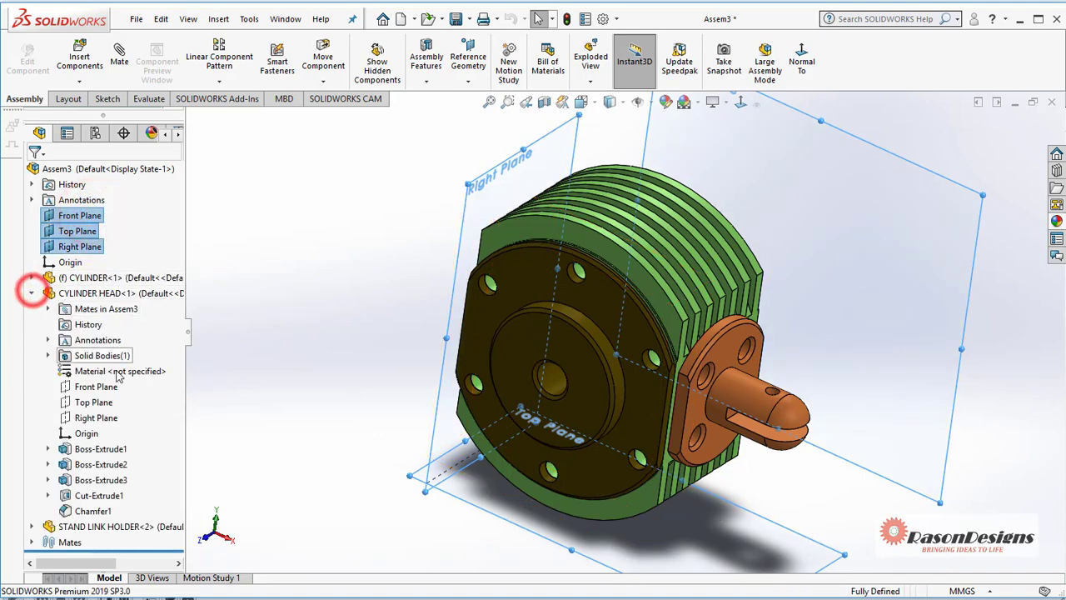
left_click_drag(139, 385, 89, 421)
right_click(116, 389)
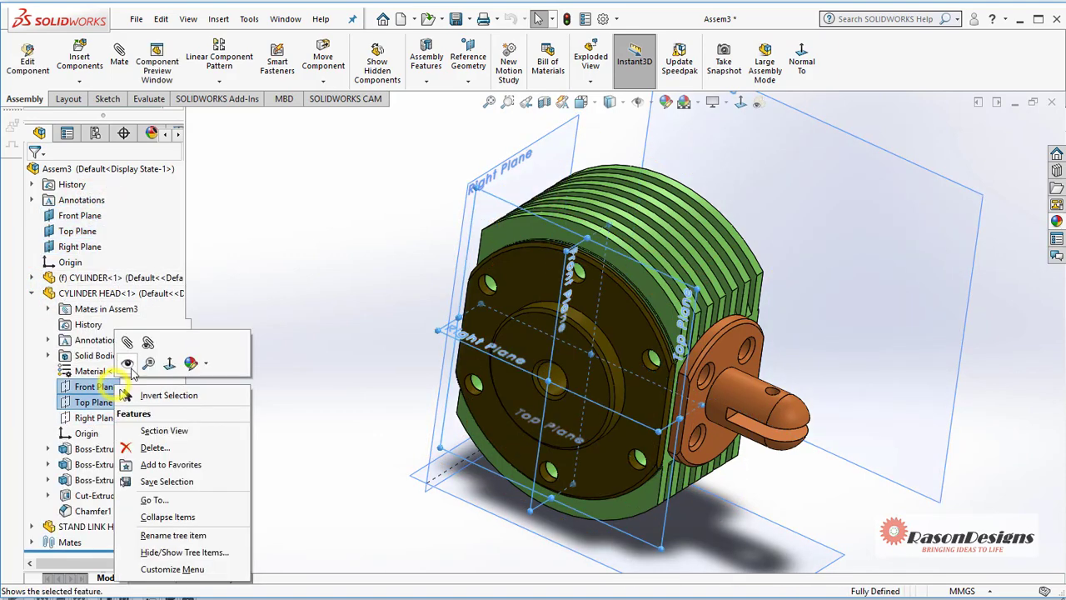
left_click(133, 358)
left_click(252, 396)
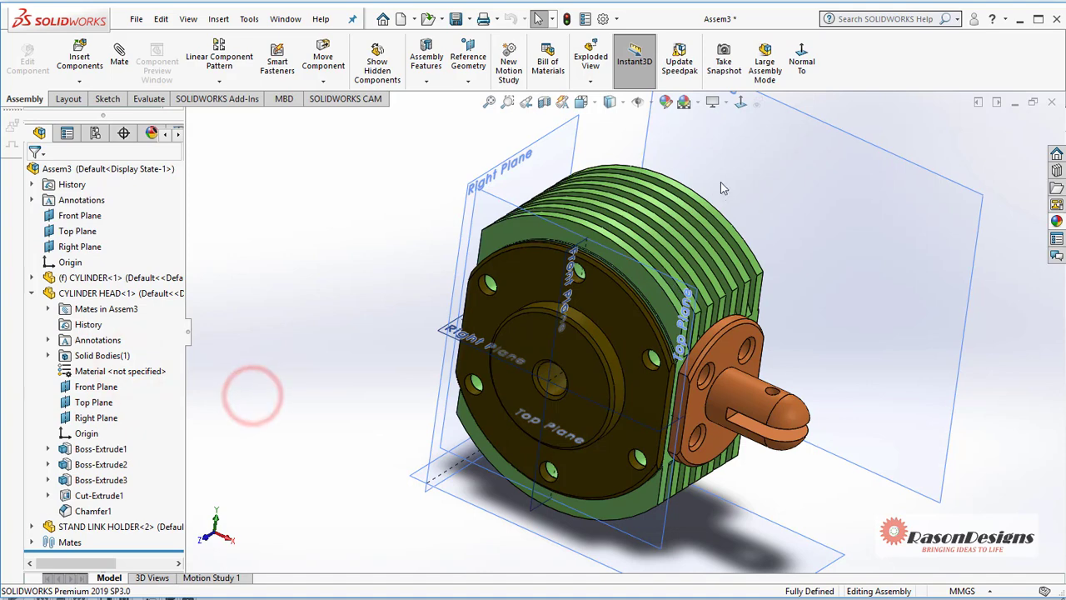
middle_click_drag(696, 178, 714, 181)
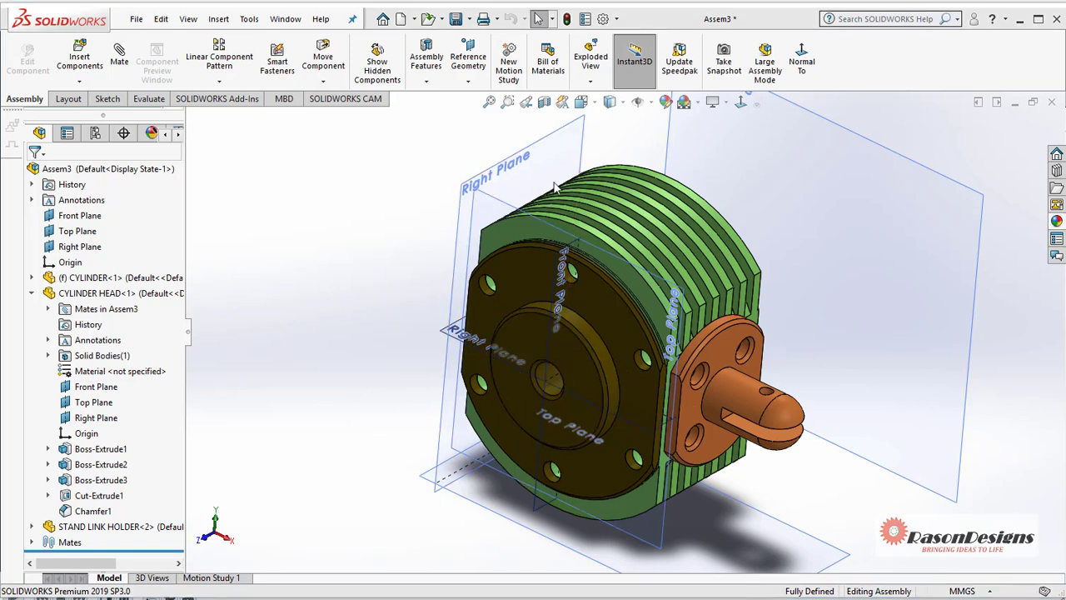
- Turn off the display of all planes at once for the whole view
left_click(655, 100)
left_click(640, 123)
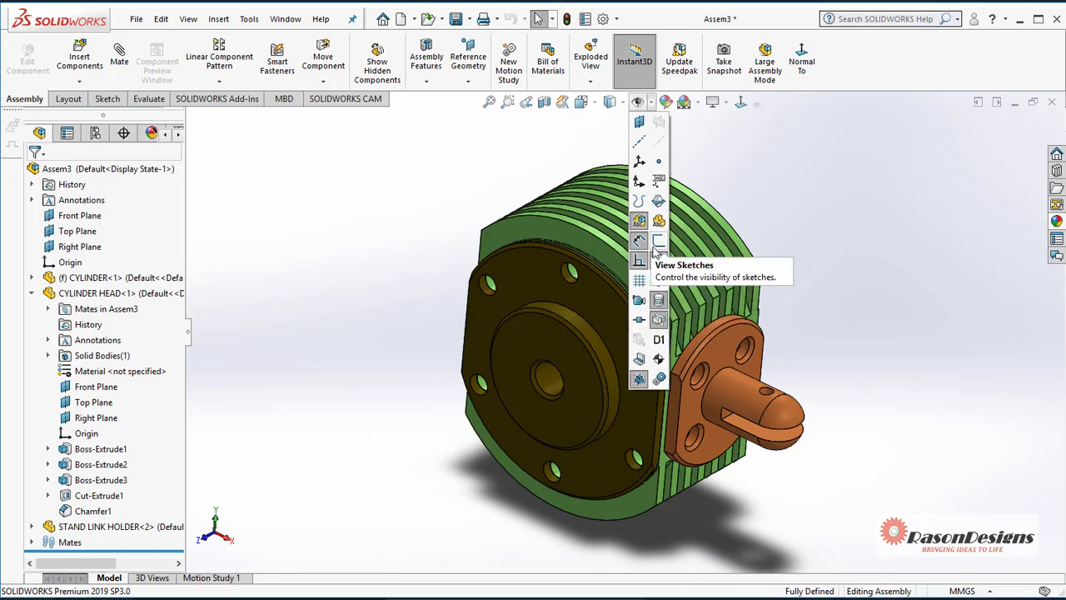
left_click(649, 101)
left_click(437, 236)
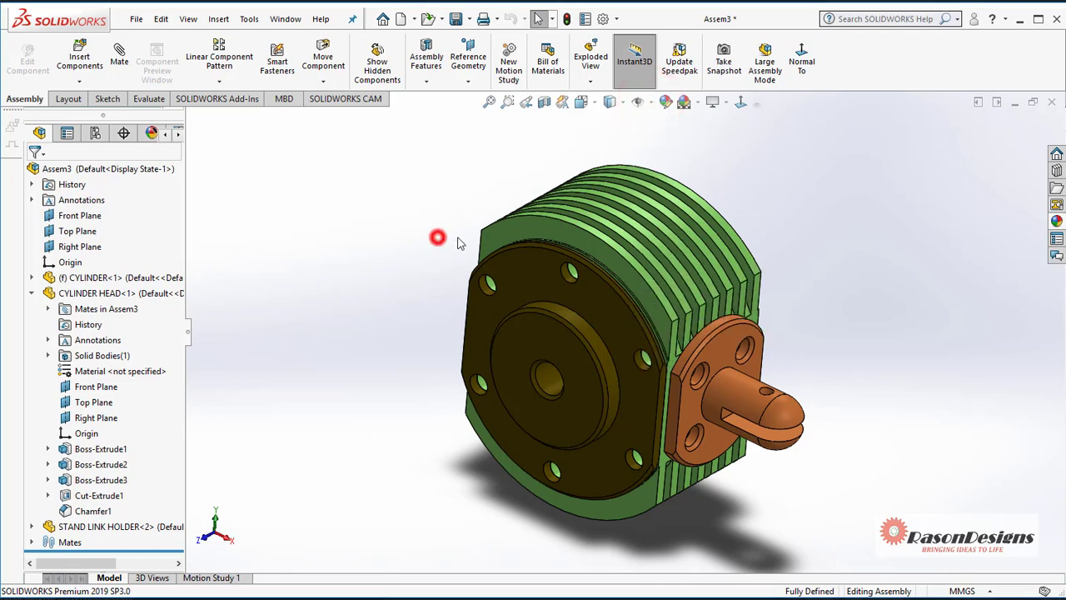
- Turn the global display of planes back on for the assembly view
right_click(80, 215)
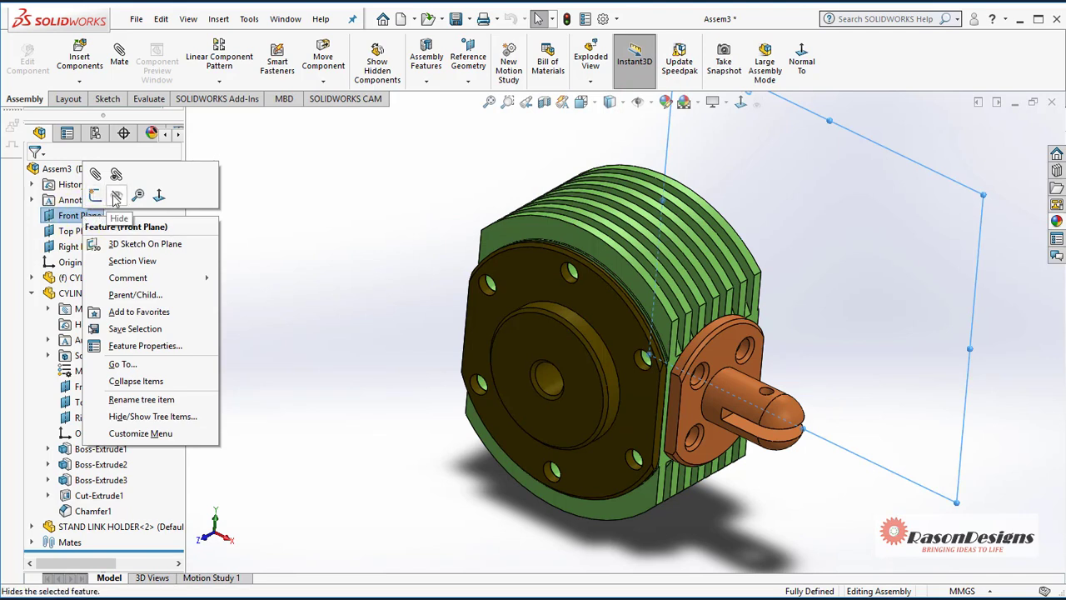
left_click(116, 196)
left_click(654, 102)
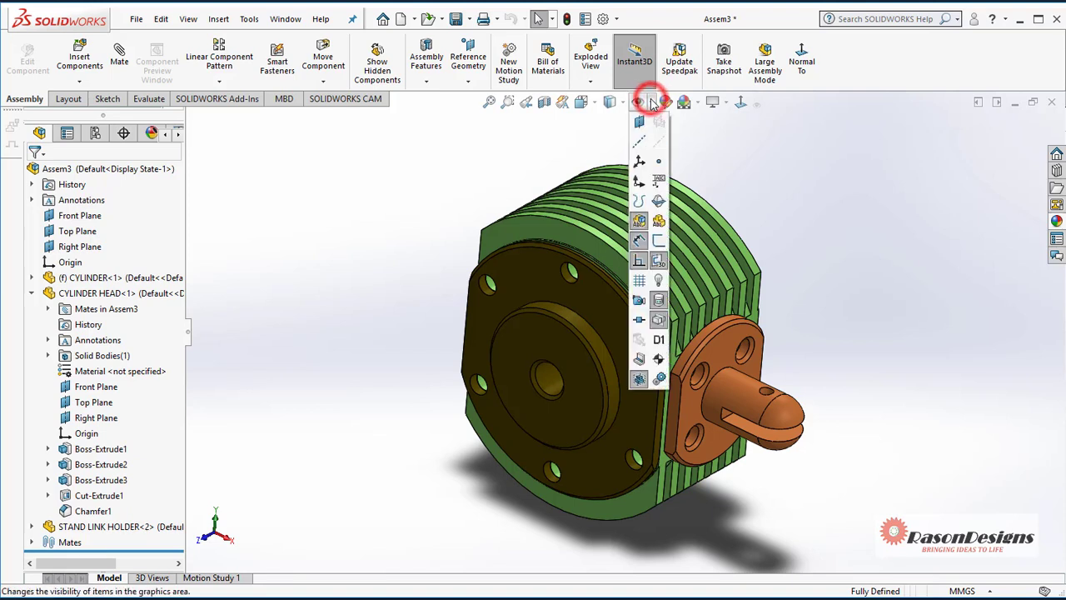
left_click(639, 122)
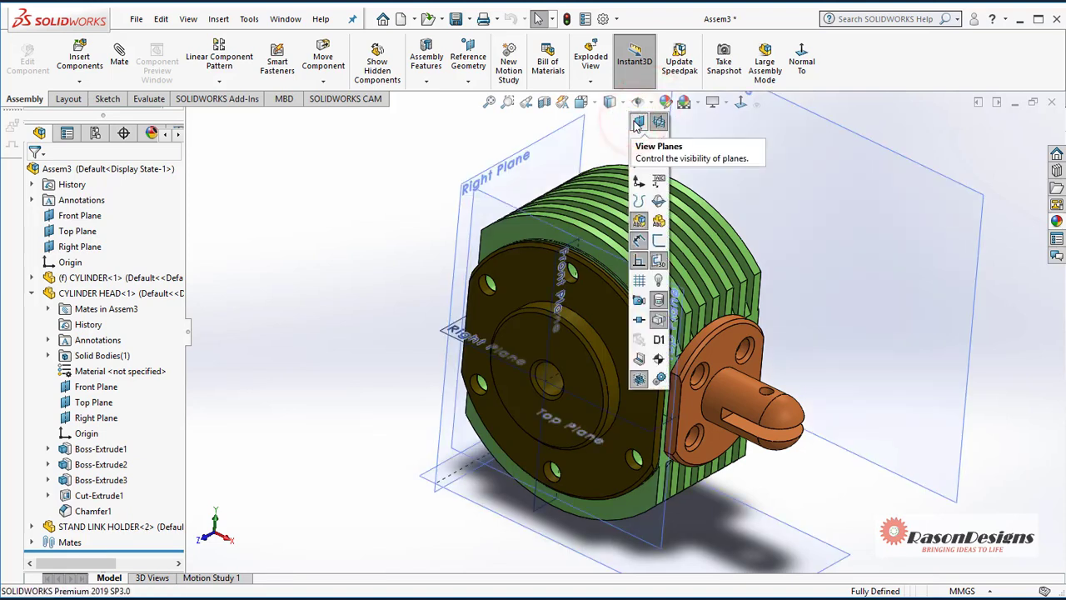
left_click(602, 130)
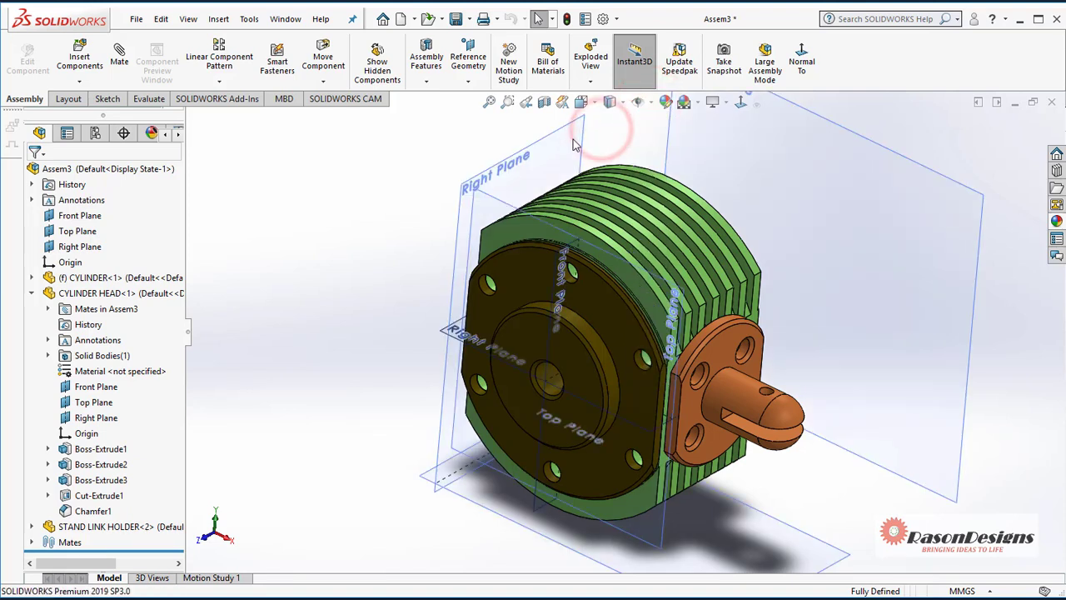
- Hide the assembly's Front, Top and Right planes one by one
left_click(94, 217)
left_click(125, 196)
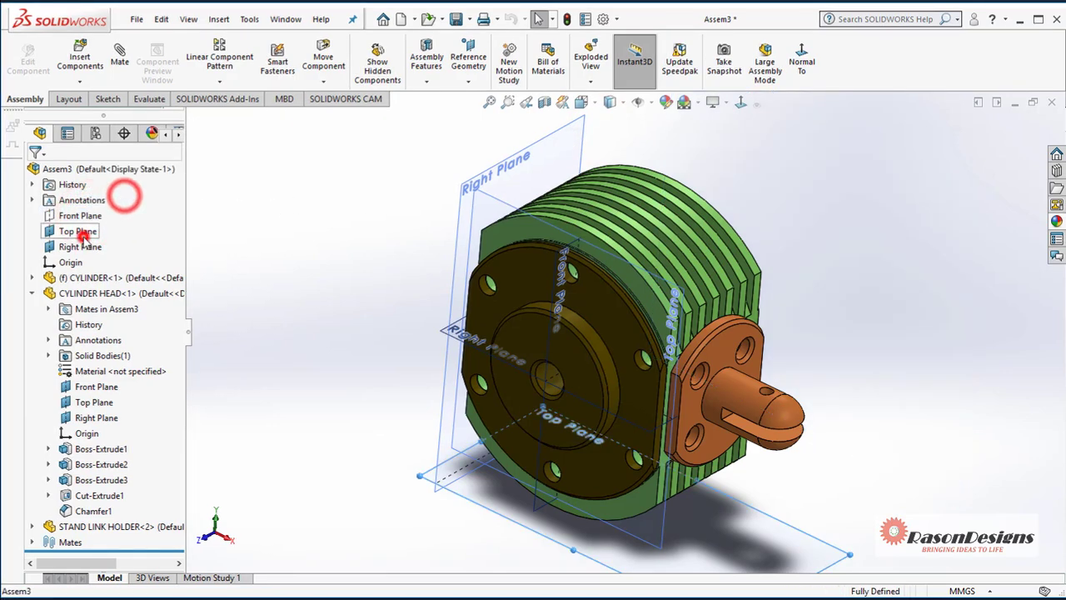
left_click(81, 234)
left_click(123, 212)
left_click(80, 247)
left_click(123, 226)
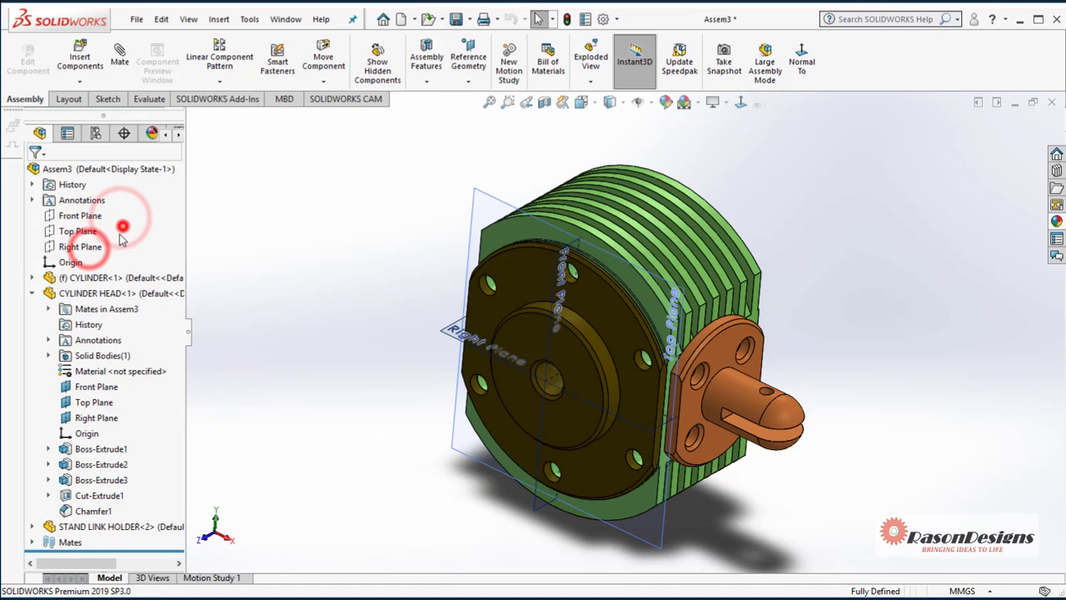
- Hide the CYLINDER HEAD component's Front, Top and Right planes individually
left_click(93, 385)
left_click(125, 367)
left_click(93, 403)
left_click(131, 381)
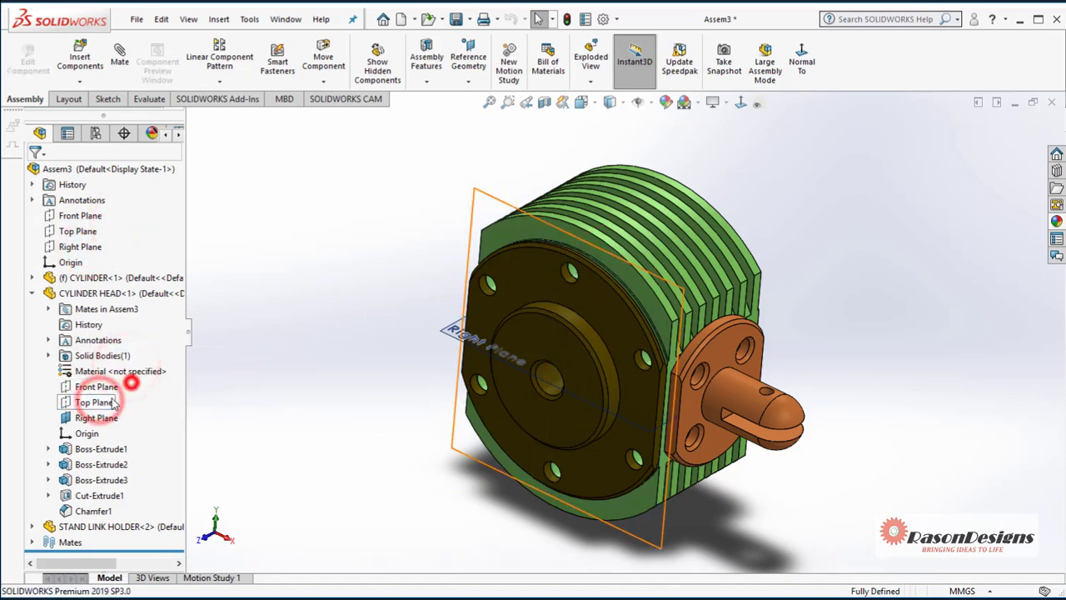
left_click(95, 418)
left_click(126, 398)
- Open the cylinder head part in its own window and display its temporary axes
left_click(498, 264)
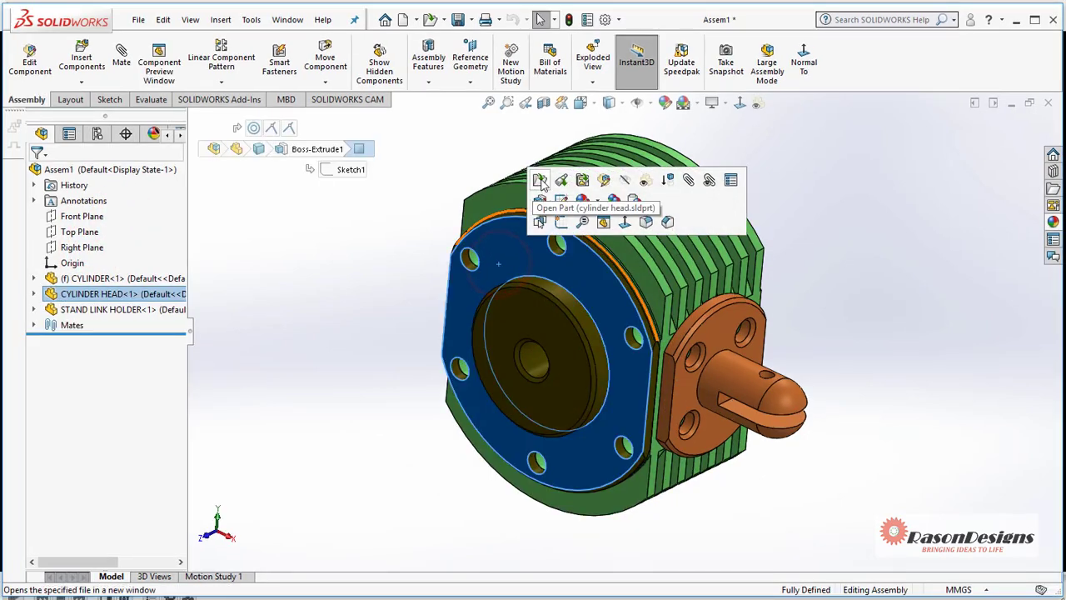
left_click(540, 180)
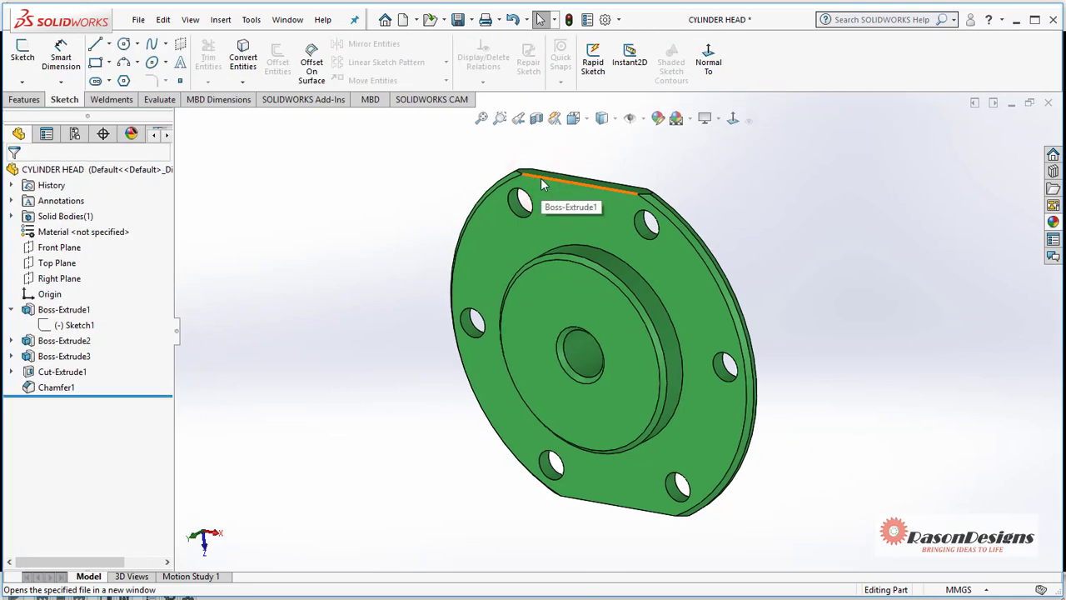
left_click(643, 119)
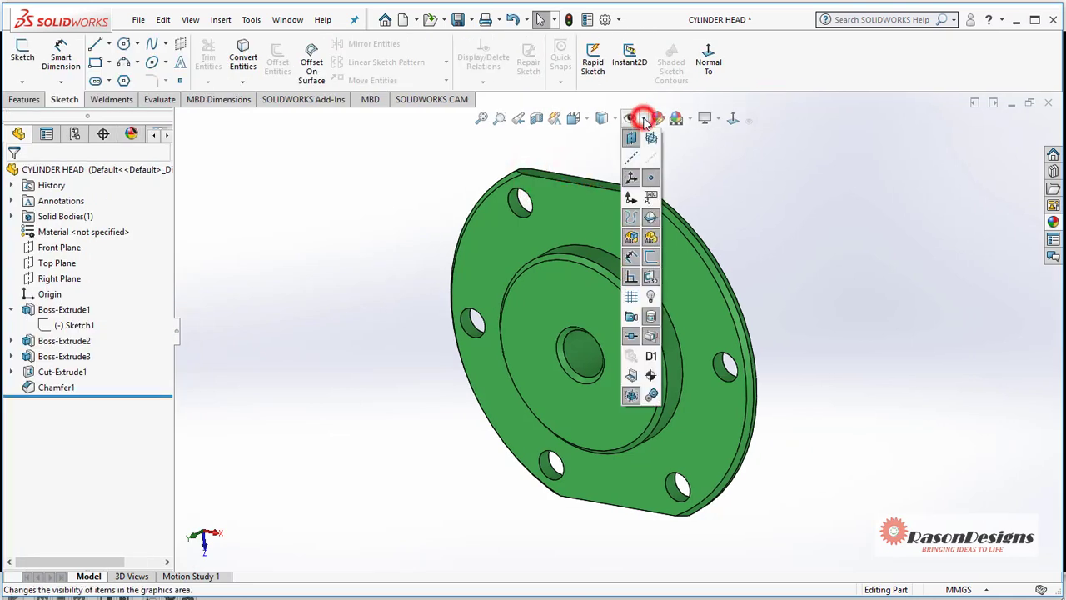
left_click(637, 161)
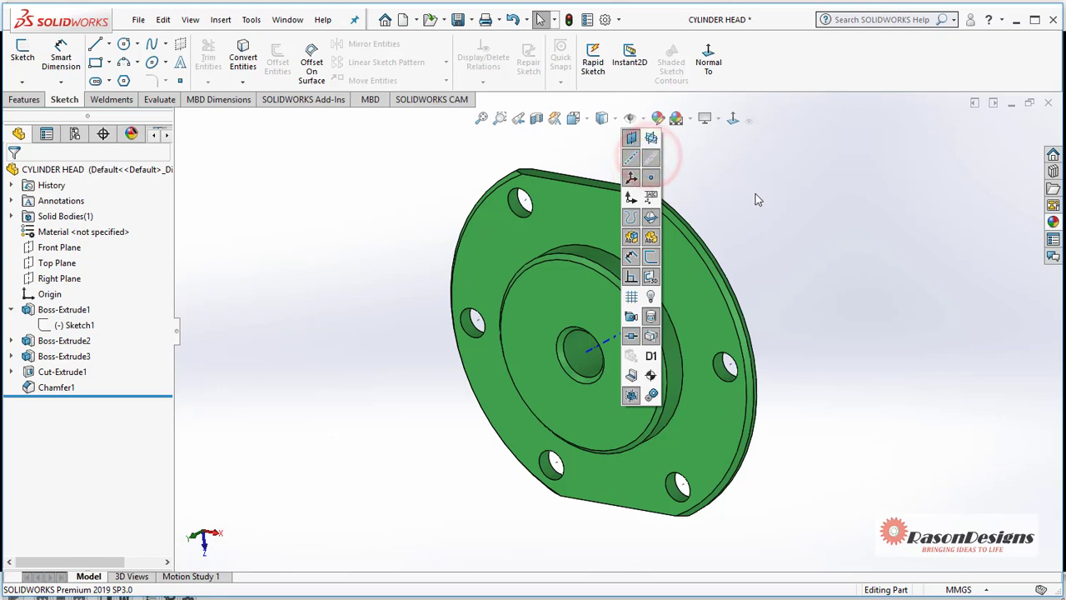
left_click(767, 290)
- Examine the temporary axes in the centre bore and bolt holes, and turn off their display
scroll(627, 330, "down", 3)
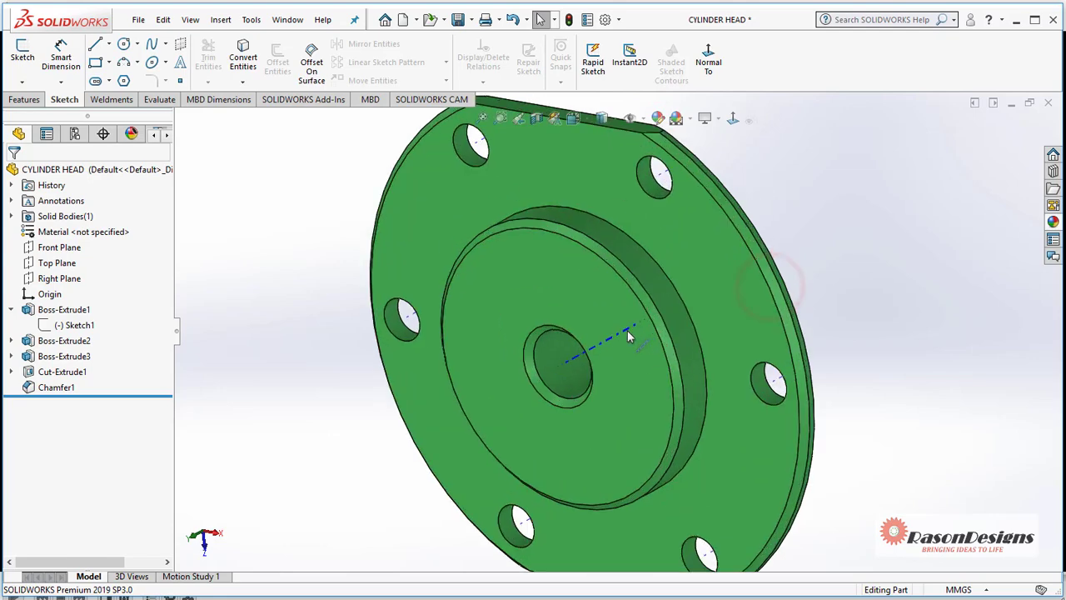
scroll(625, 333, "down", 2)
scroll(617, 333, "up", 1)
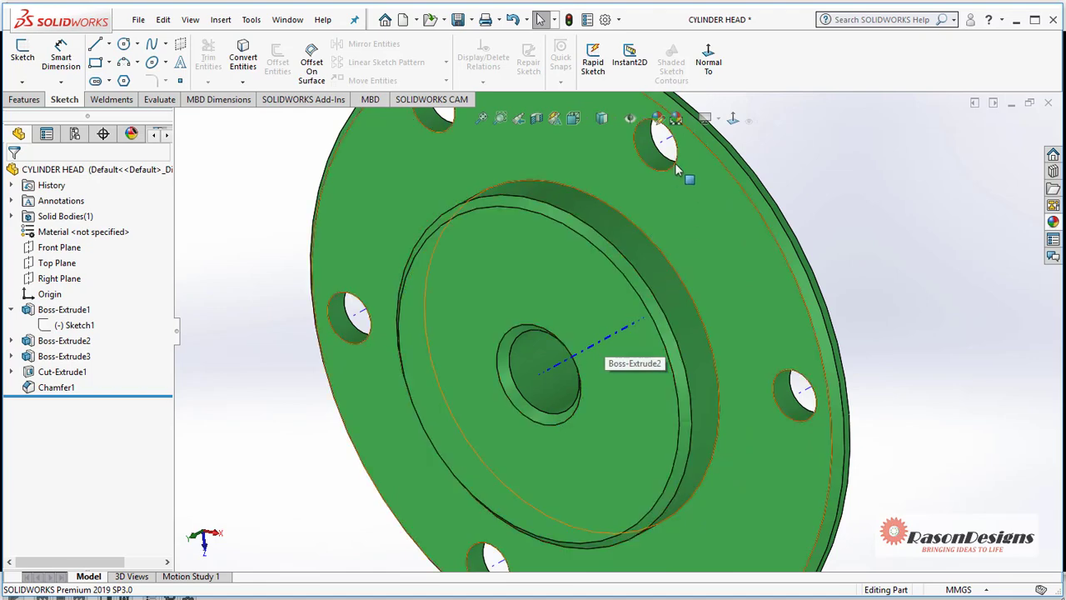
scroll(666, 174, "down", 3)
scroll(620, 250, "up", 5)
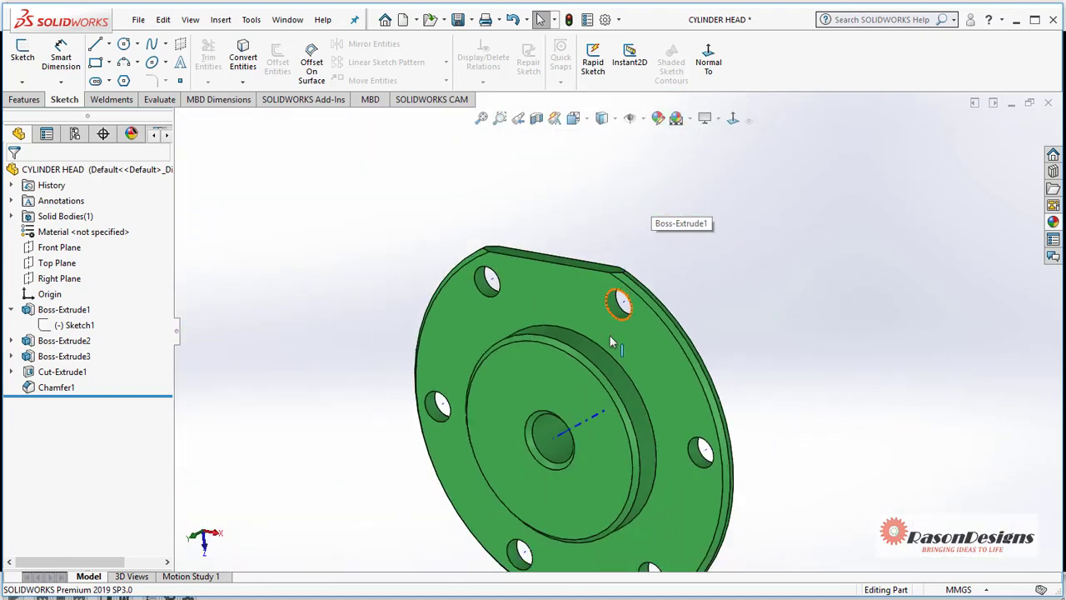
scroll(612, 346, "up", 3)
scroll(616, 350, "down", 4)
left_click(643, 119)
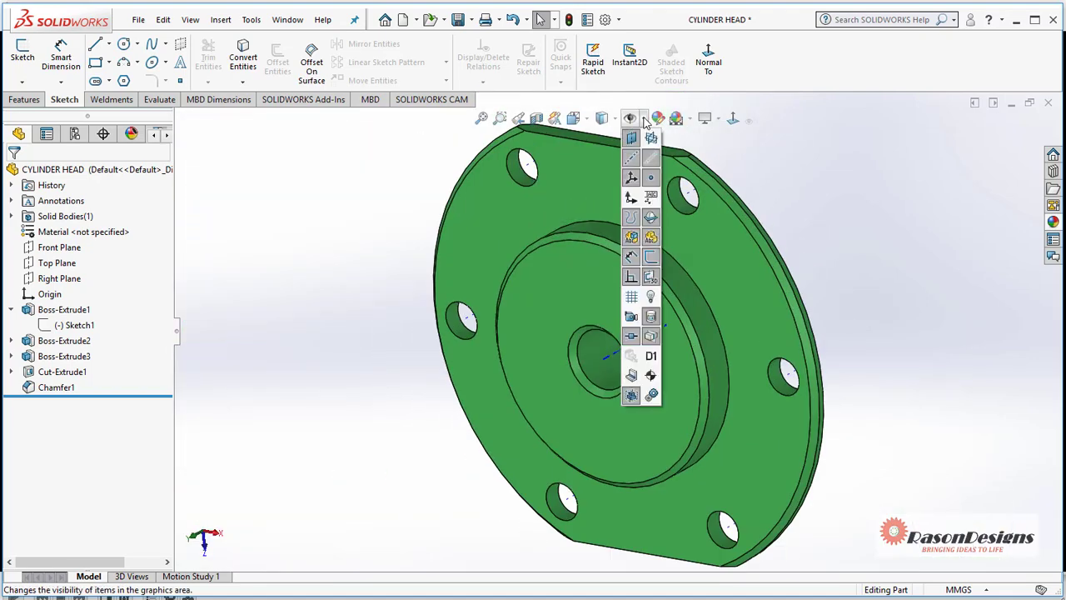
left_click(632, 156)
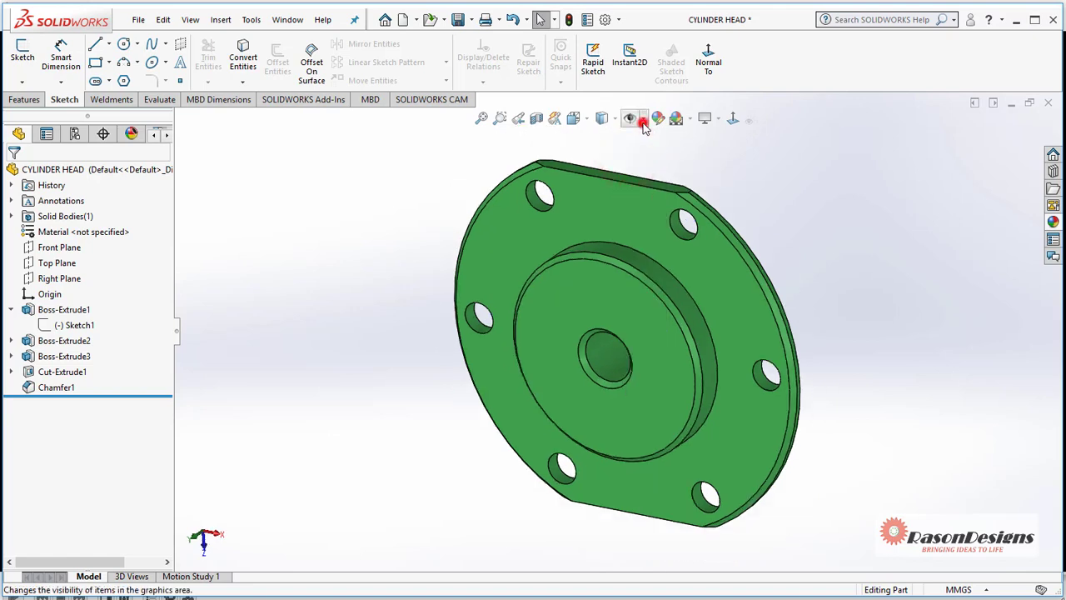
left_click(643, 121)
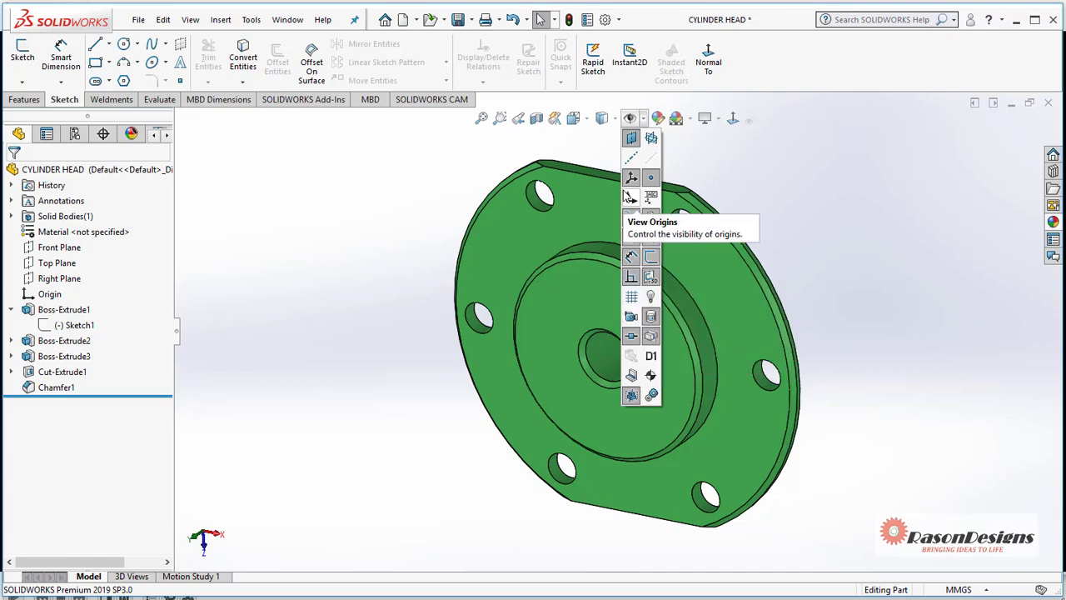
- Open Sketch1 of Boss-Extrude1 for editing and orient the view normal to the sketch
left_click(73, 309)
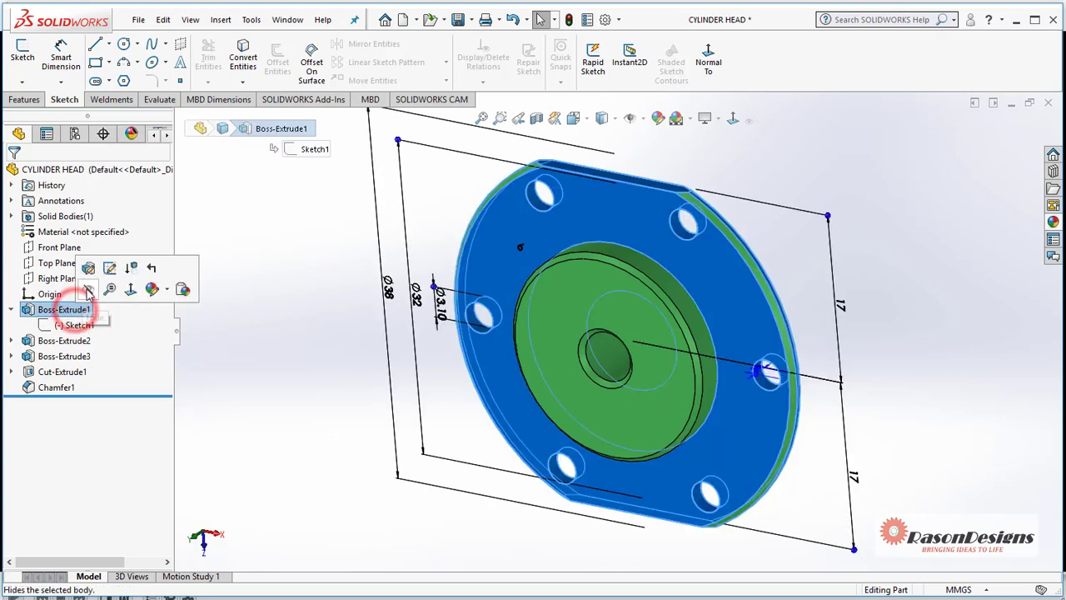
left_click(109, 269)
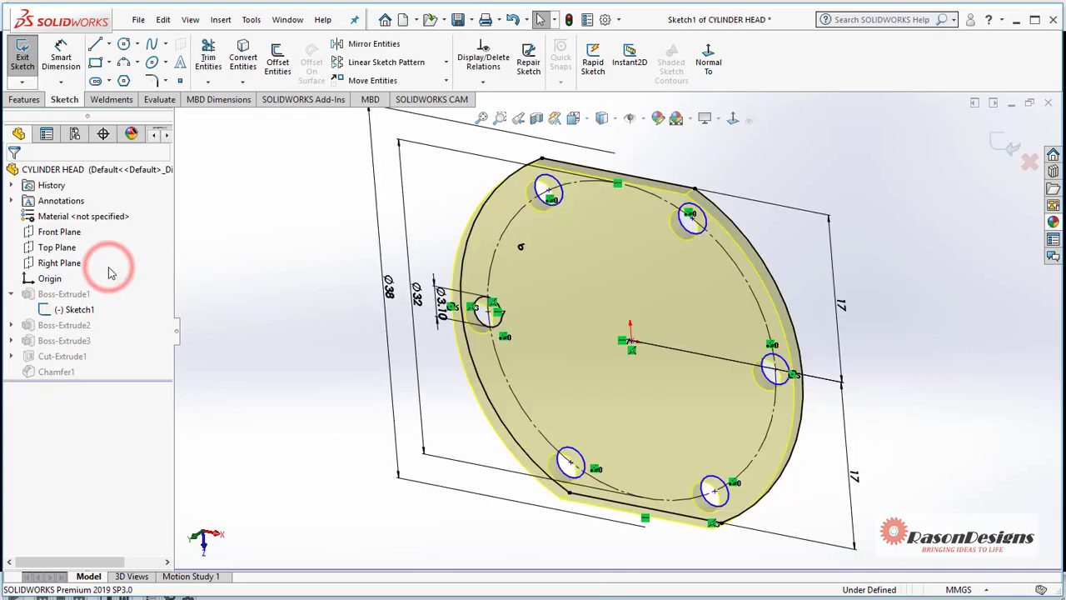
left_click(730, 118)
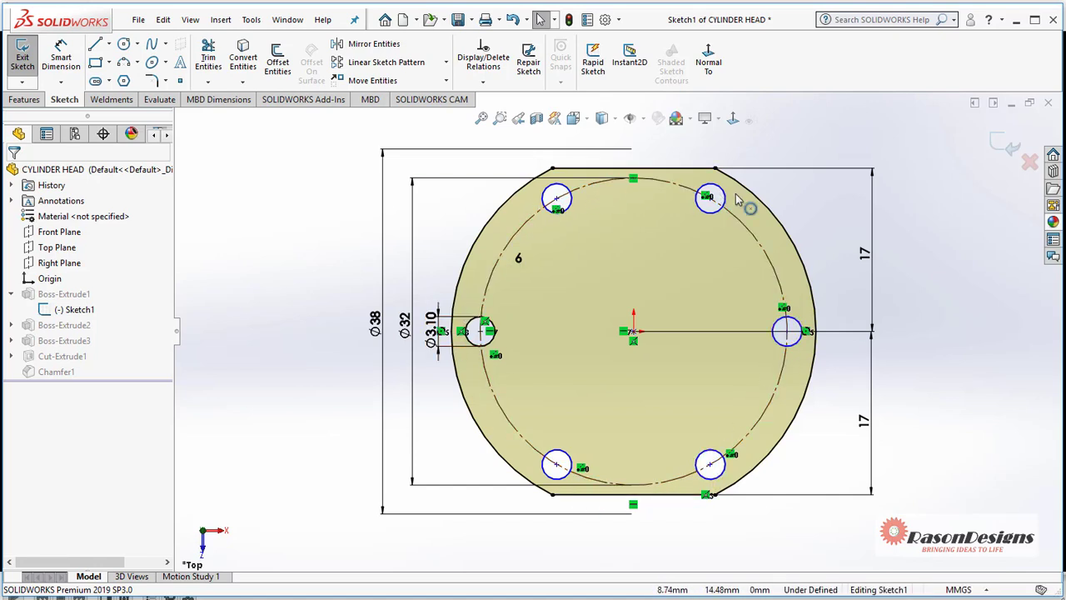
- Turn the display of sketch relations off and back on in Sketch1
left_click(645, 119)
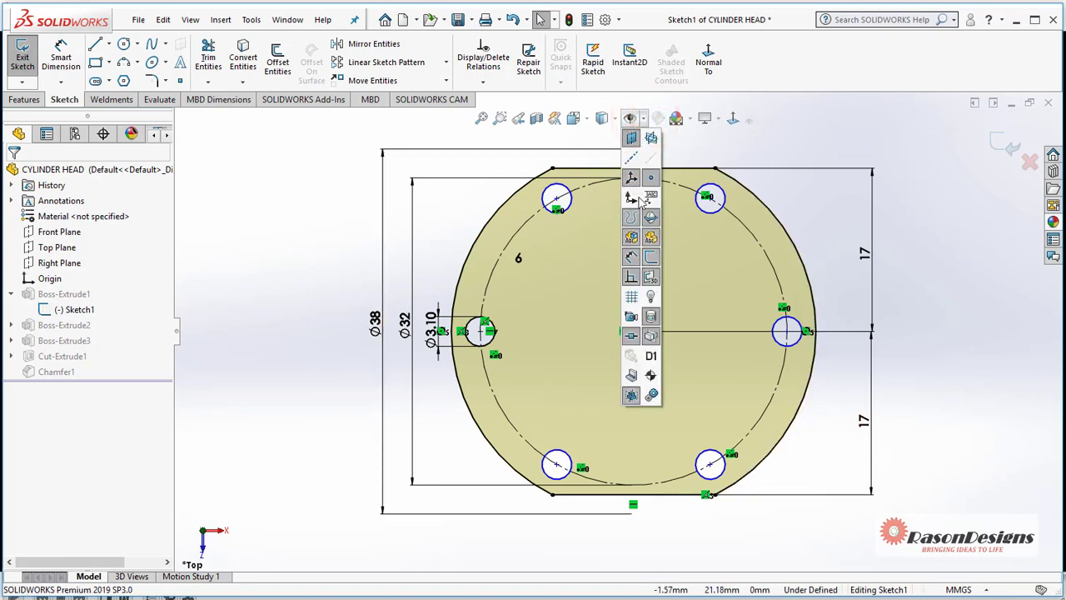
left_click(632, 277)
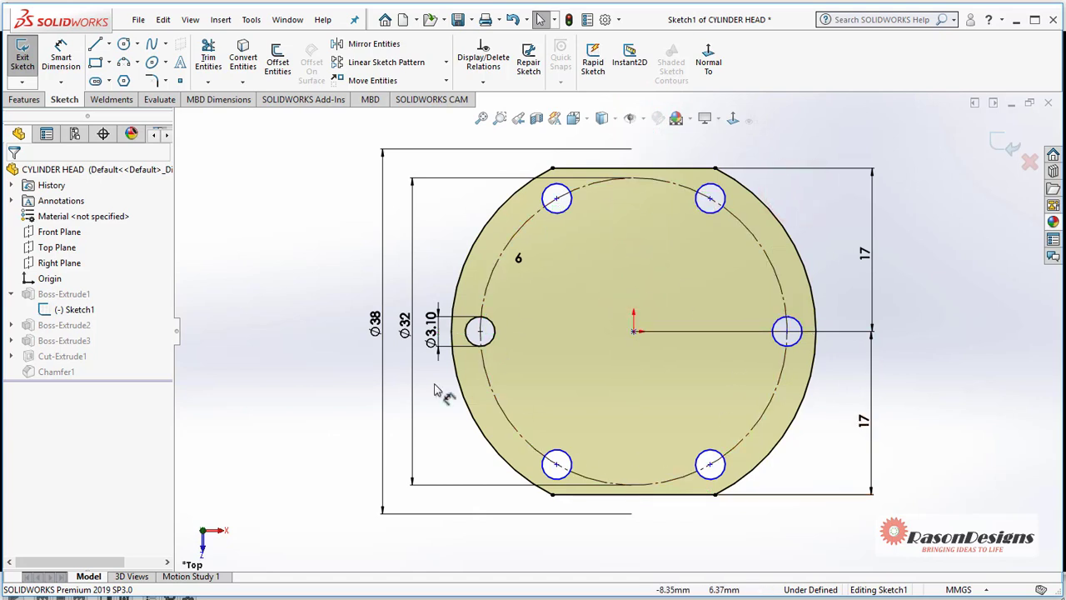
left_click(642, 118)
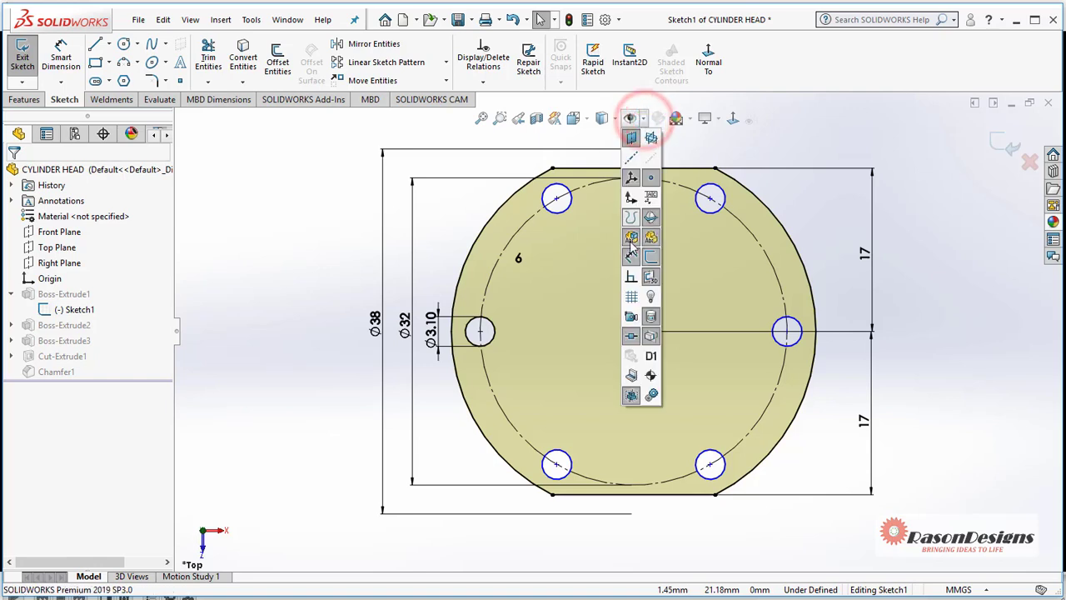
left_click(632, 279)
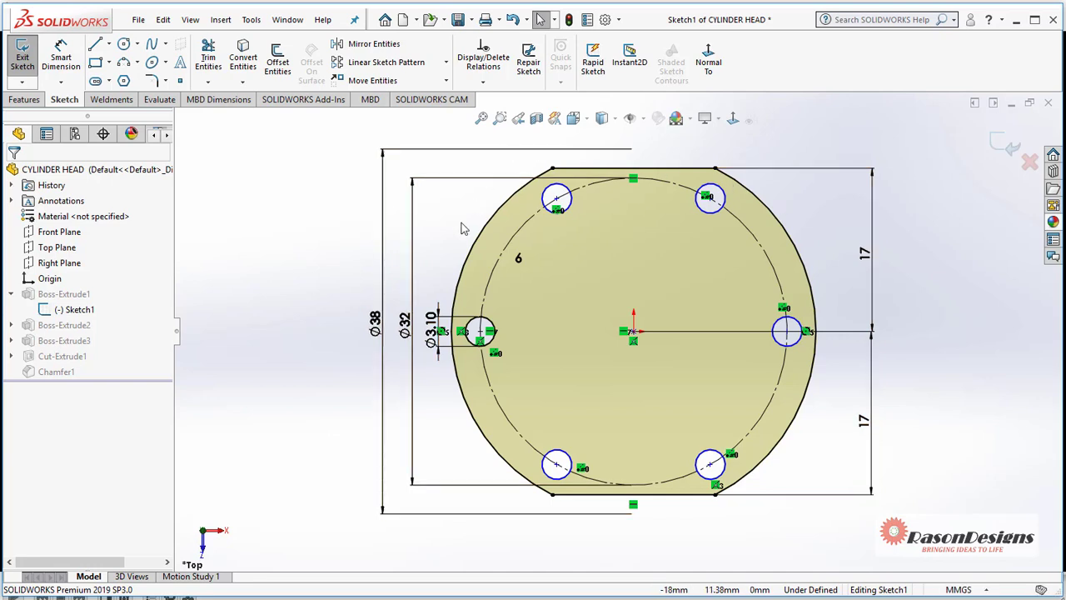
- Turn the display of sketch dimensions off and back on in Sketch1
left_click(643, 119)
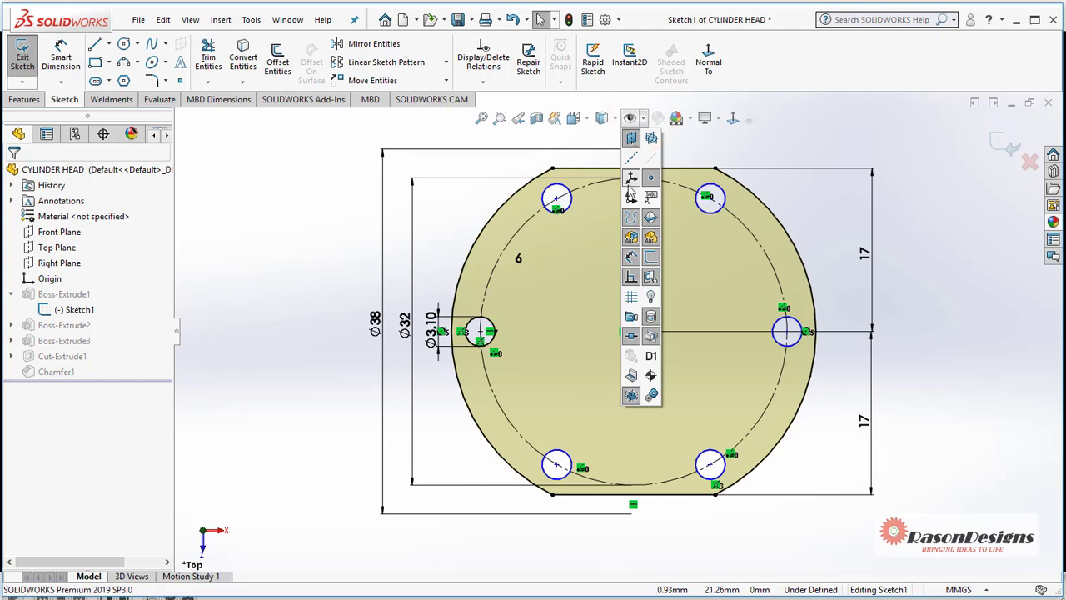
left_click(635, 260)
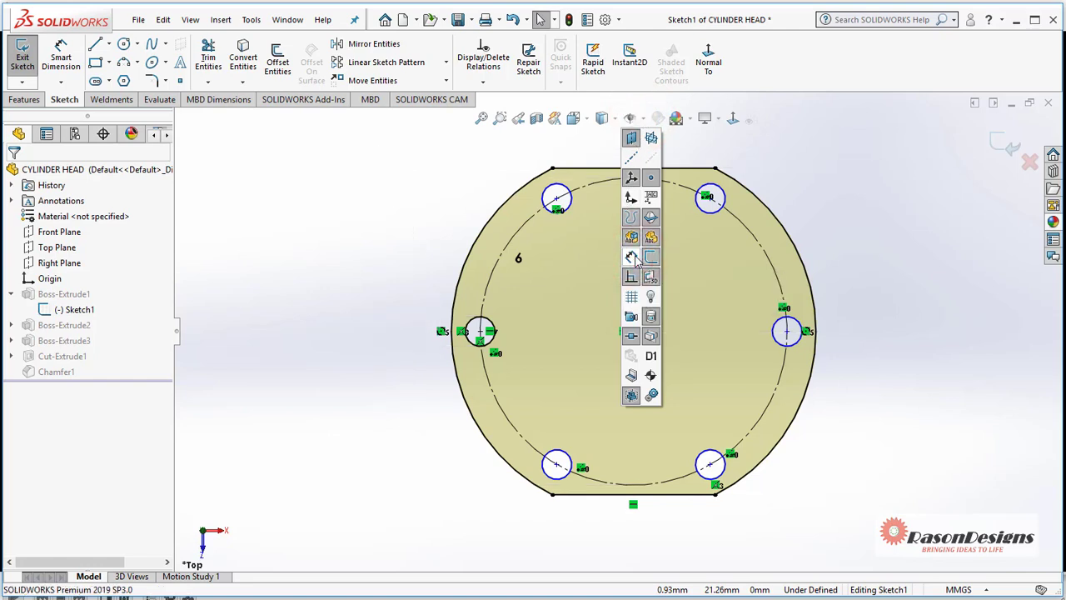
left_click(805, 210)
left_click(631, 118)
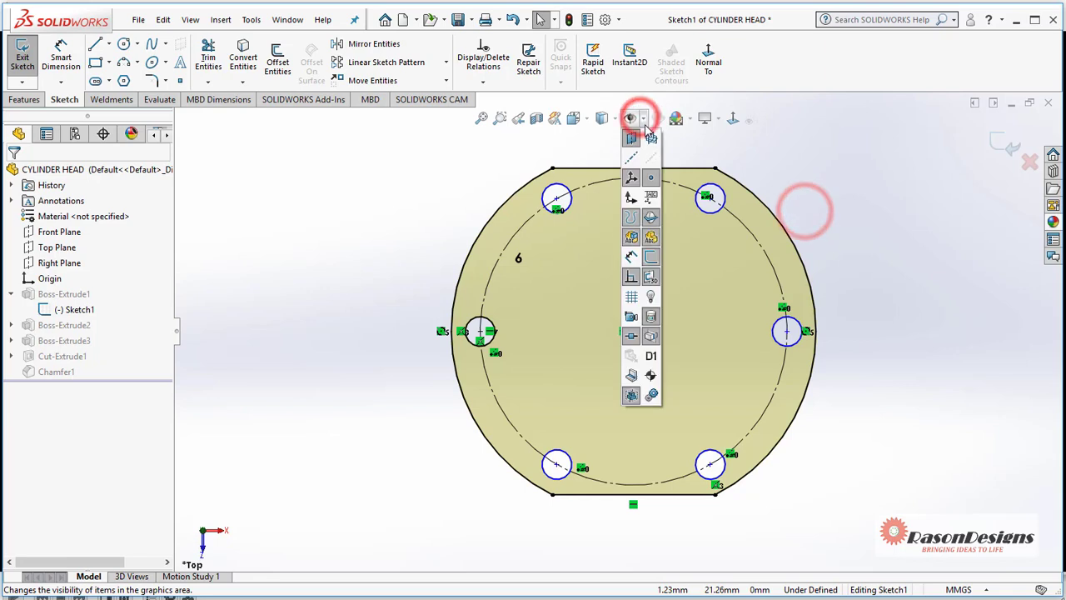
left_click(631, 257)
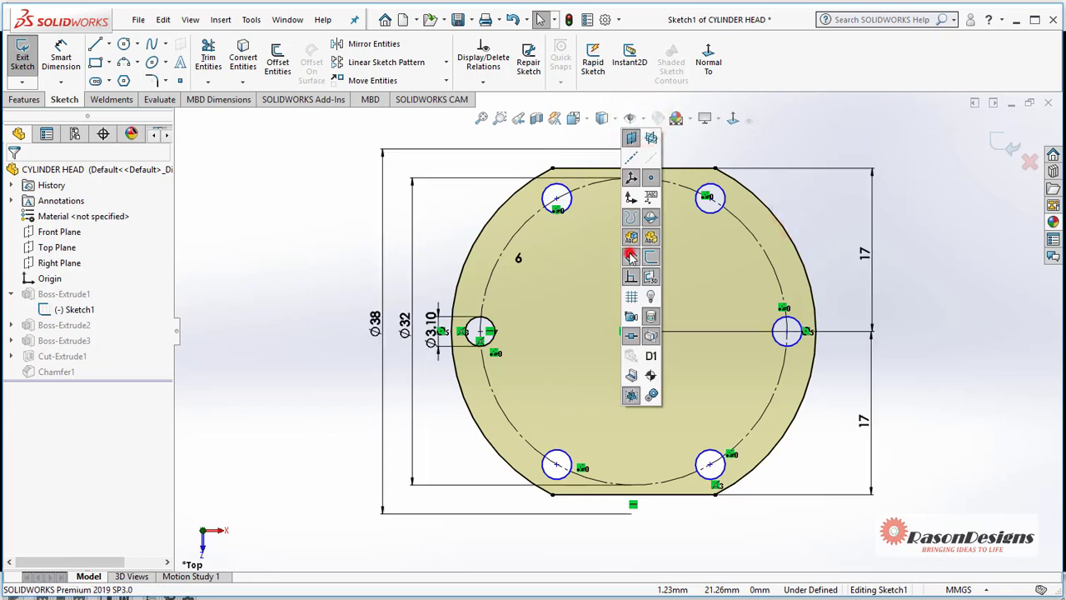
- Exit Sketch1 of the cylinder head and show it on the model
left_click(795, 205)
left_click(998, 145)
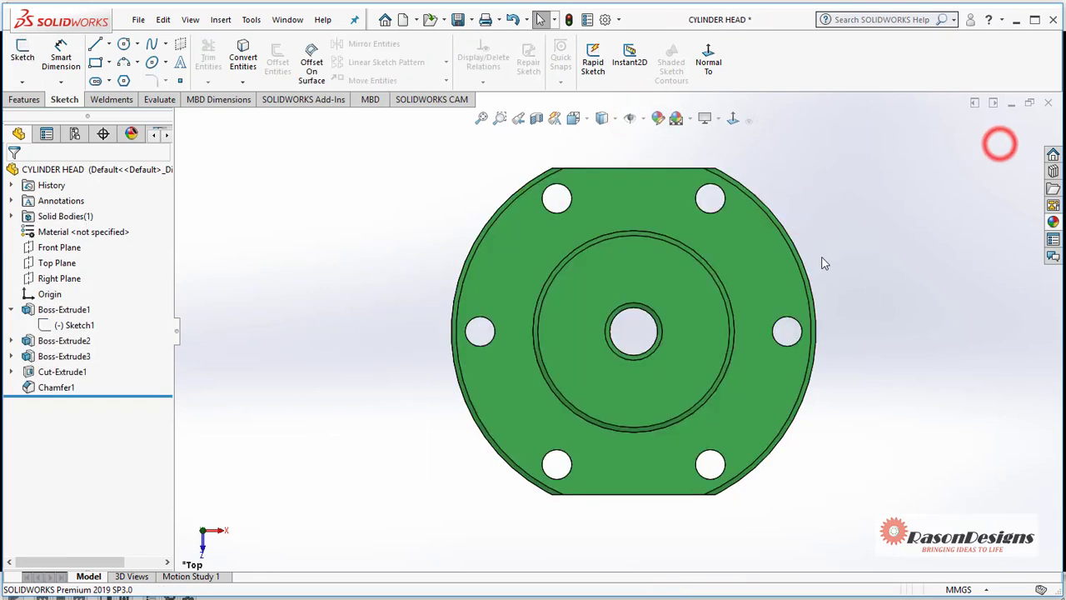
left_click(10, 309)
left_click(80, 324)
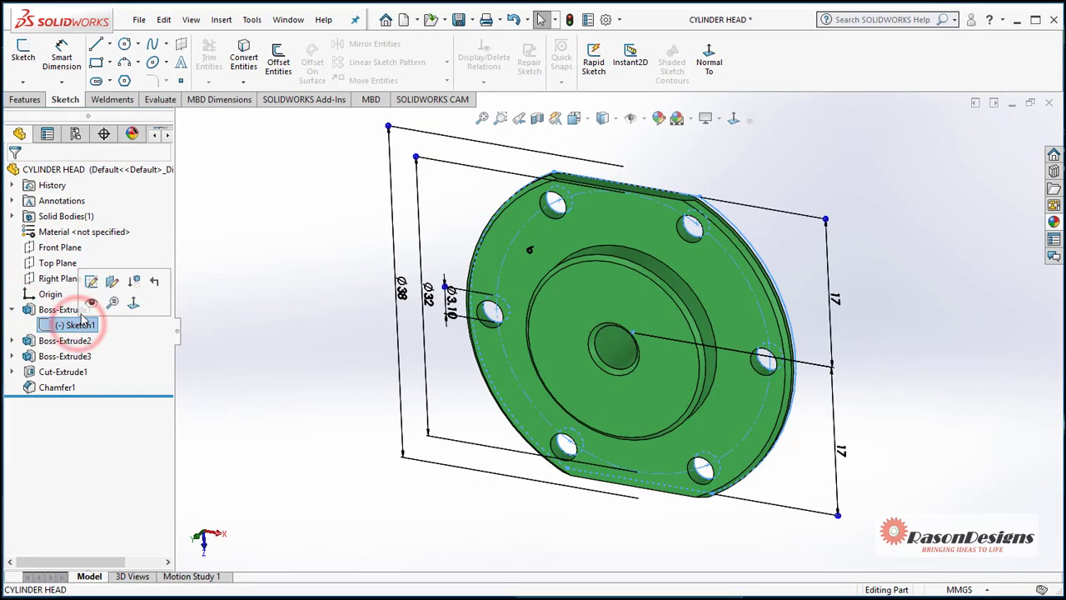
left_click(92, 302)
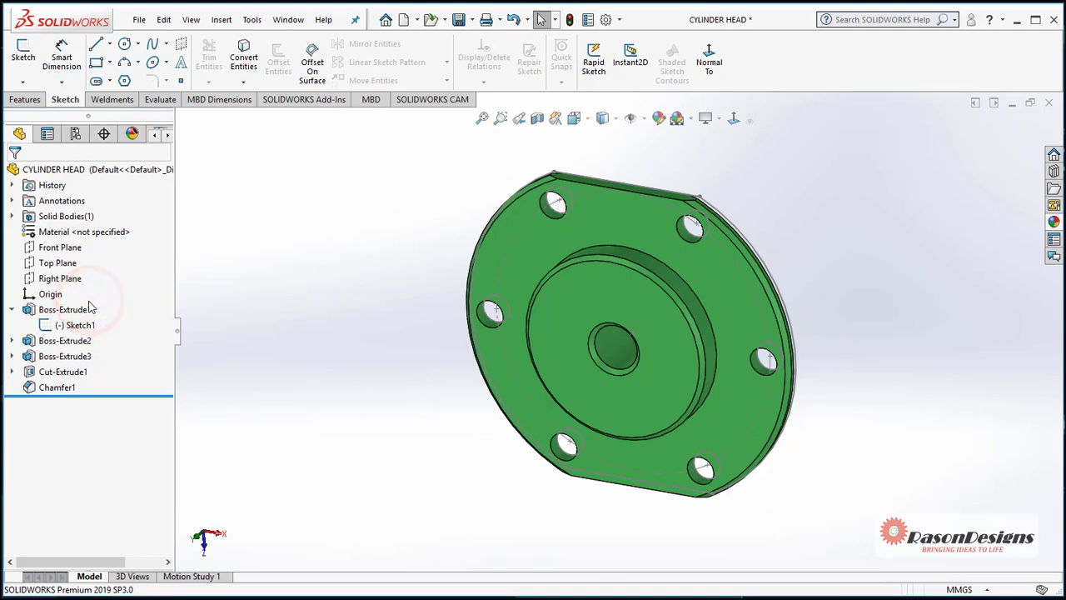
middle_click_drag(535, 204, 524, 250)
left_click(446, 222)
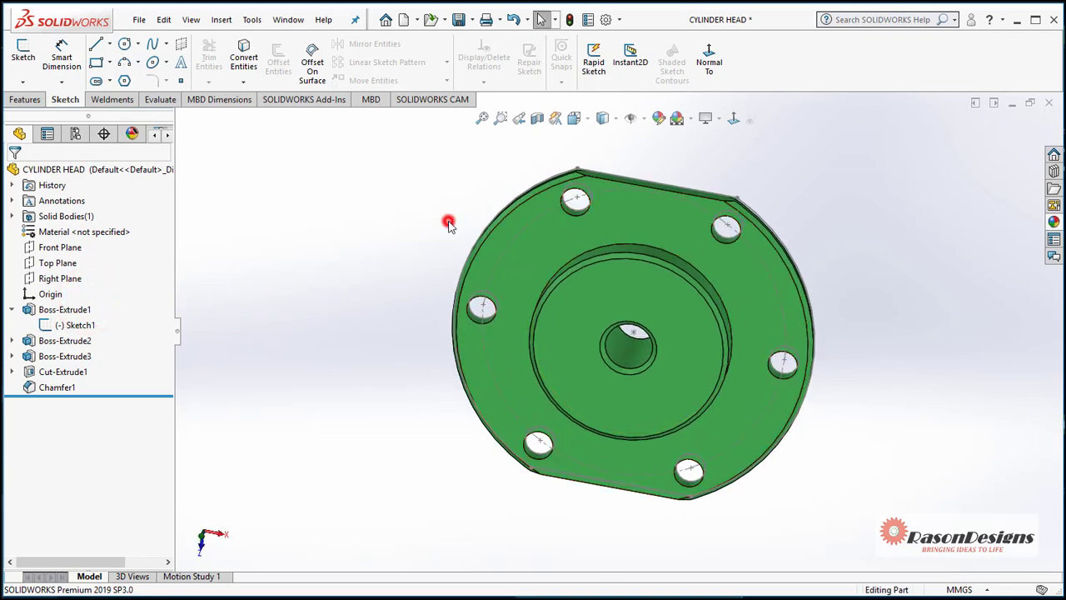
- Switch to the Assem1 assembly and turn off the display of sketches
left_click(289, 19)
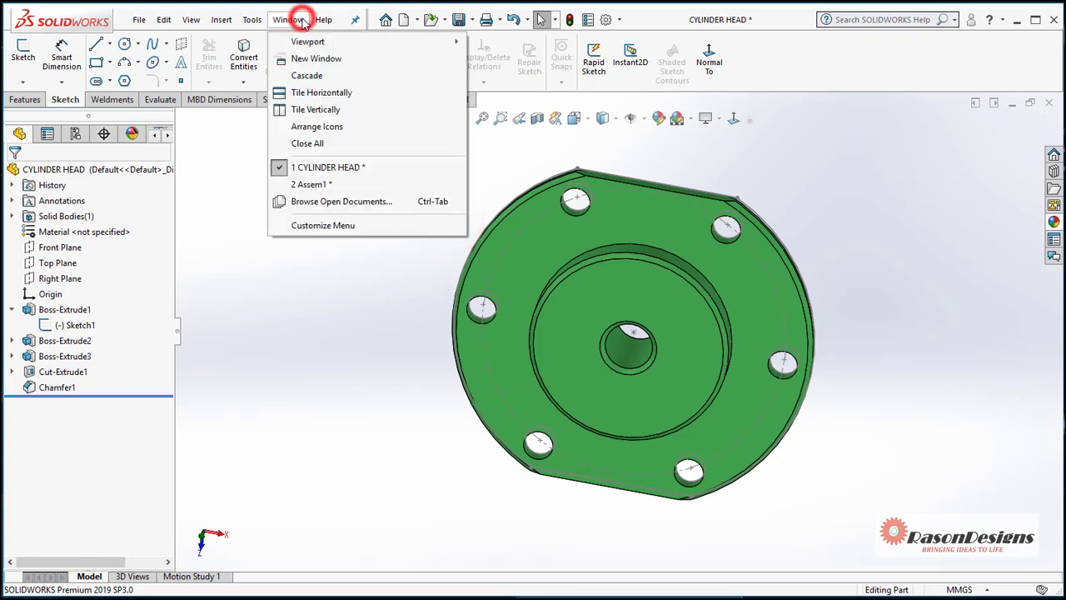
left_click(310, 185)
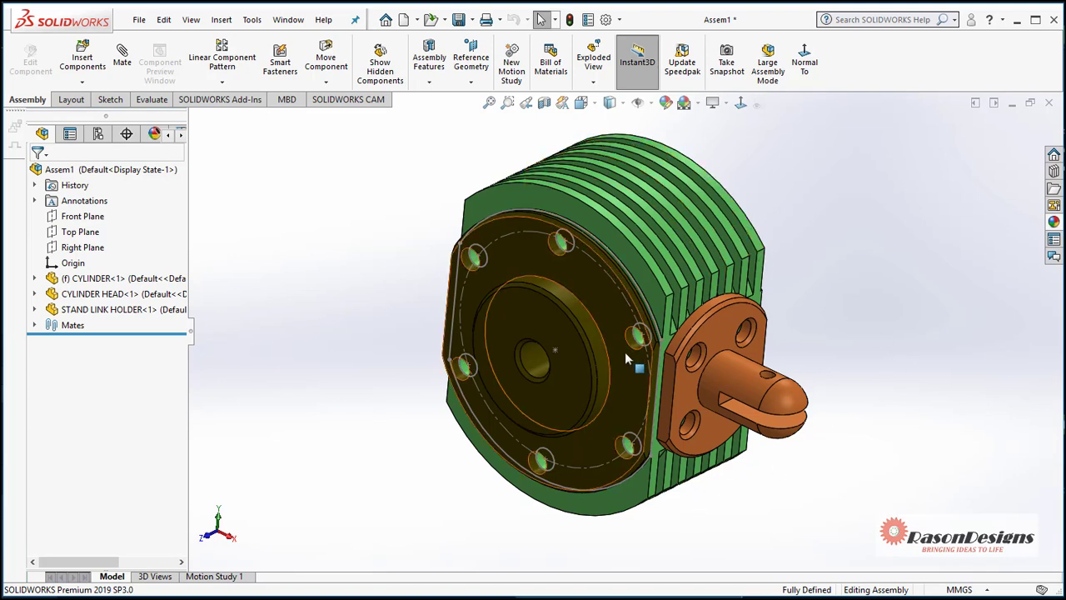
left_click(651, 104)
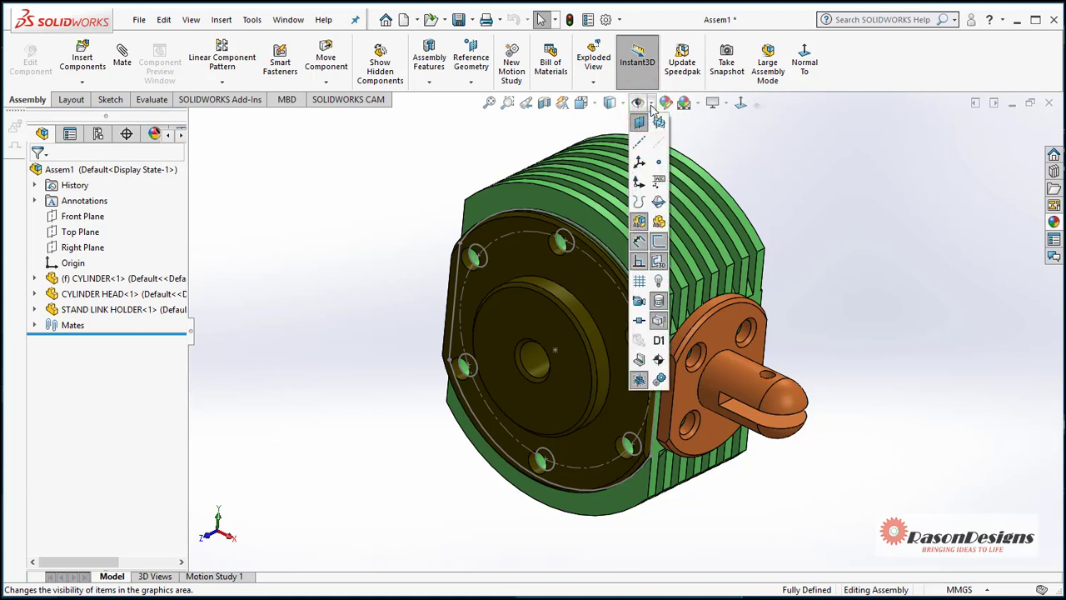
left_click(658, 243)
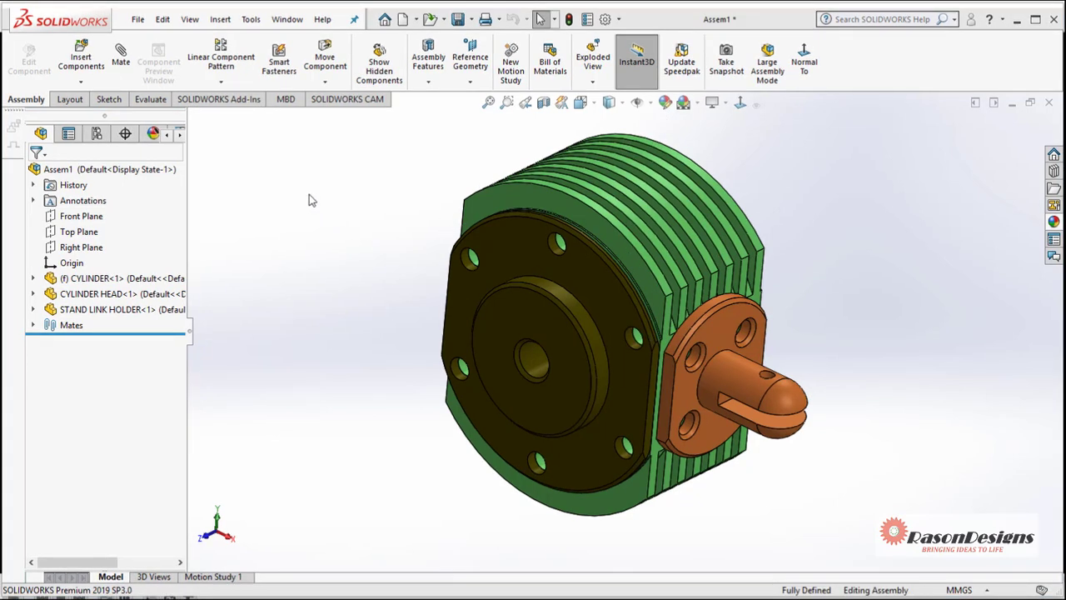
- Turn on Hide All Types for the assembly and check the individual visibility options
left_click(191, 20)
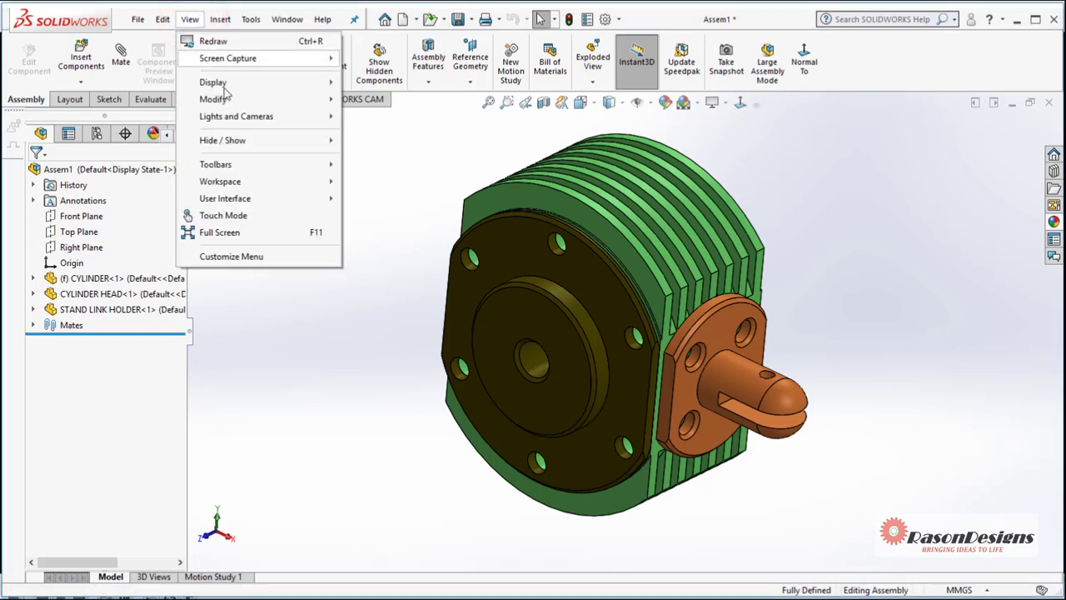
mouse_move(247, 145)
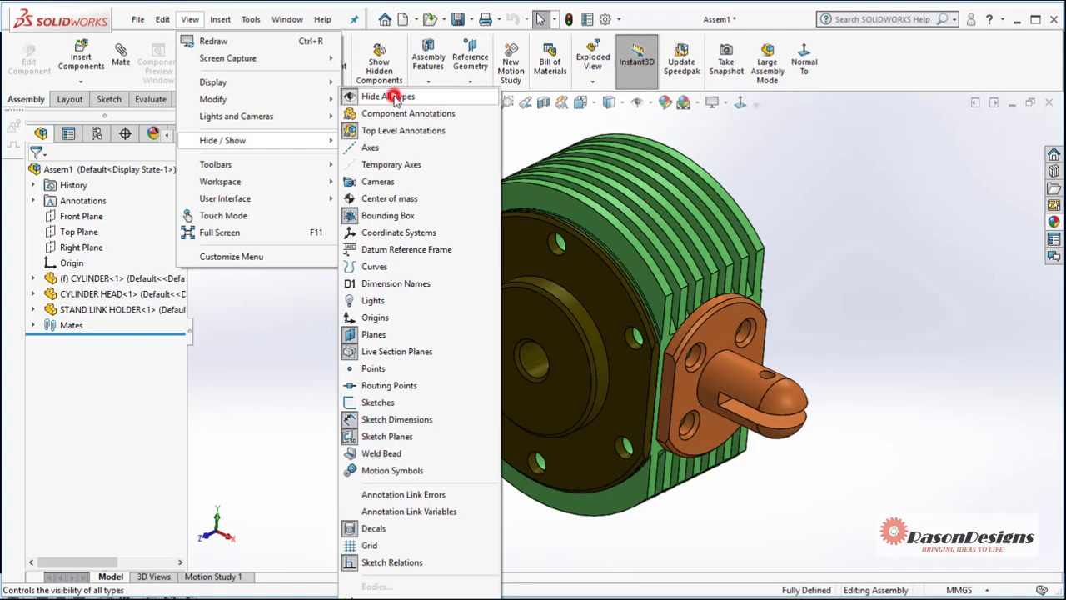
left_click(284, 286)
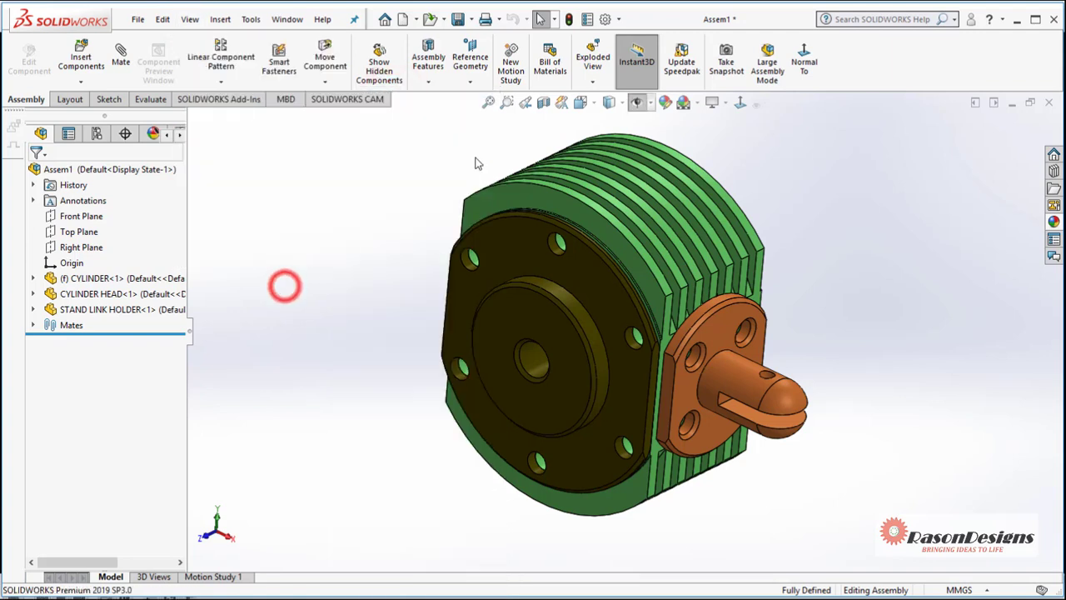
left_click(651, 102)
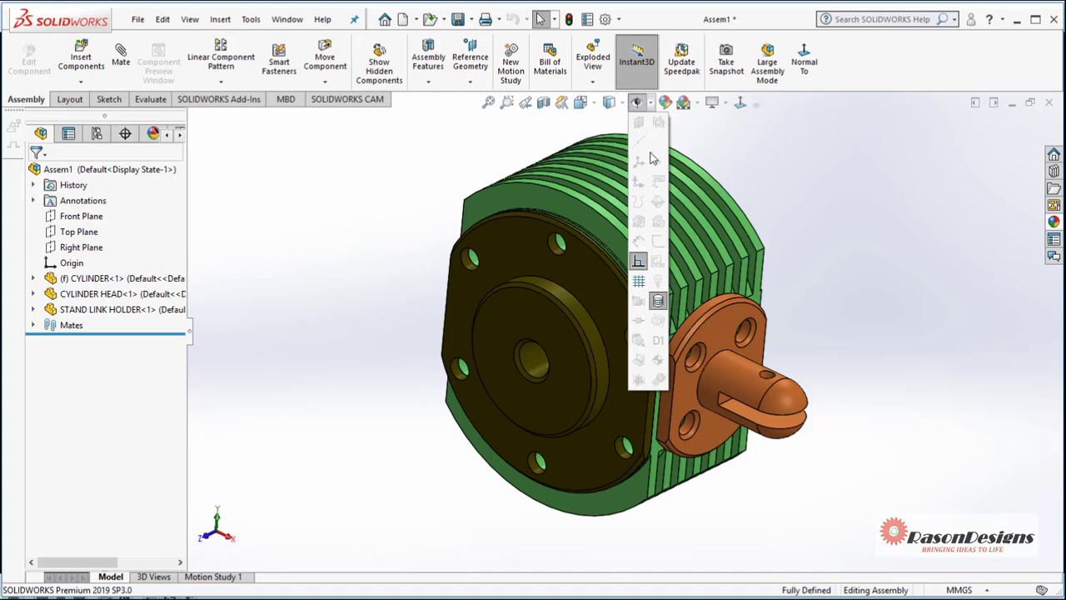
- Set the assembly's Front Plane to shown while Hide All Types is active
left_click(71, 217)
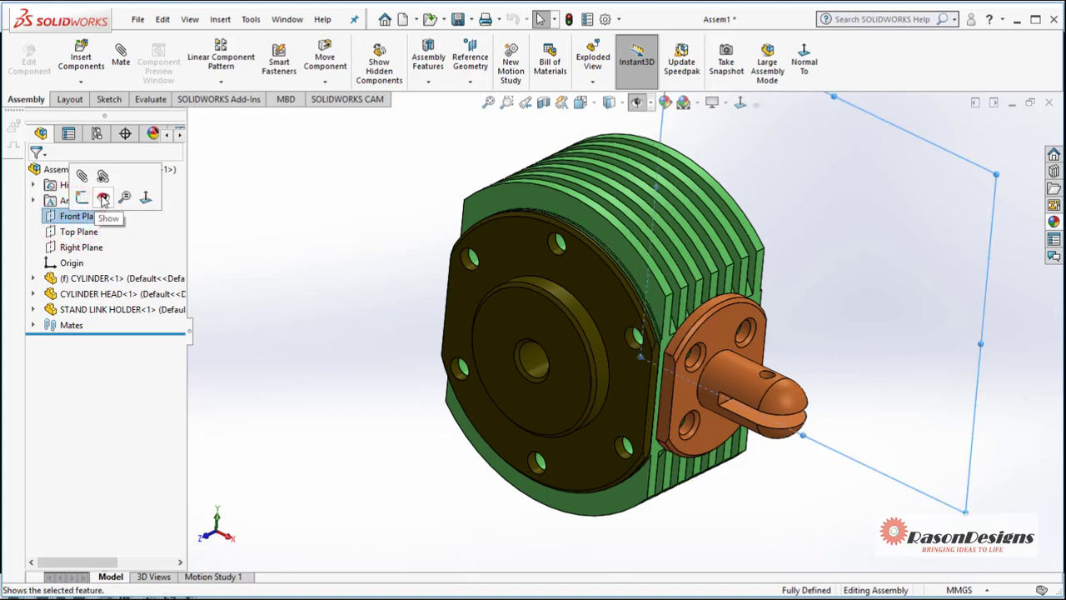
left_click(103, 199)
left_click(817, 166)
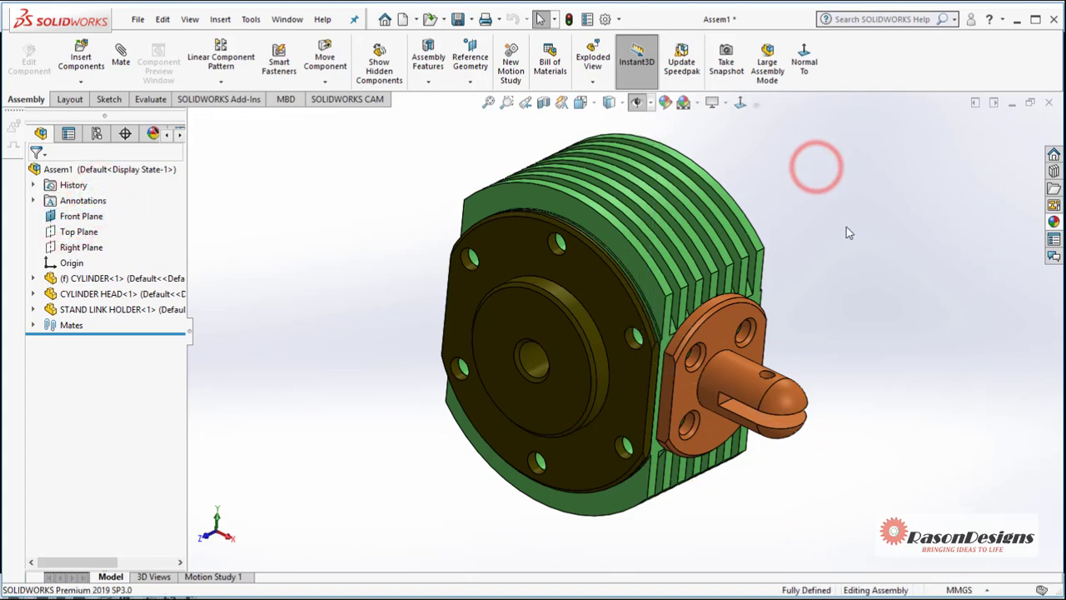
- Turn off Hide All Types for the assembly
left_click(190, 19)
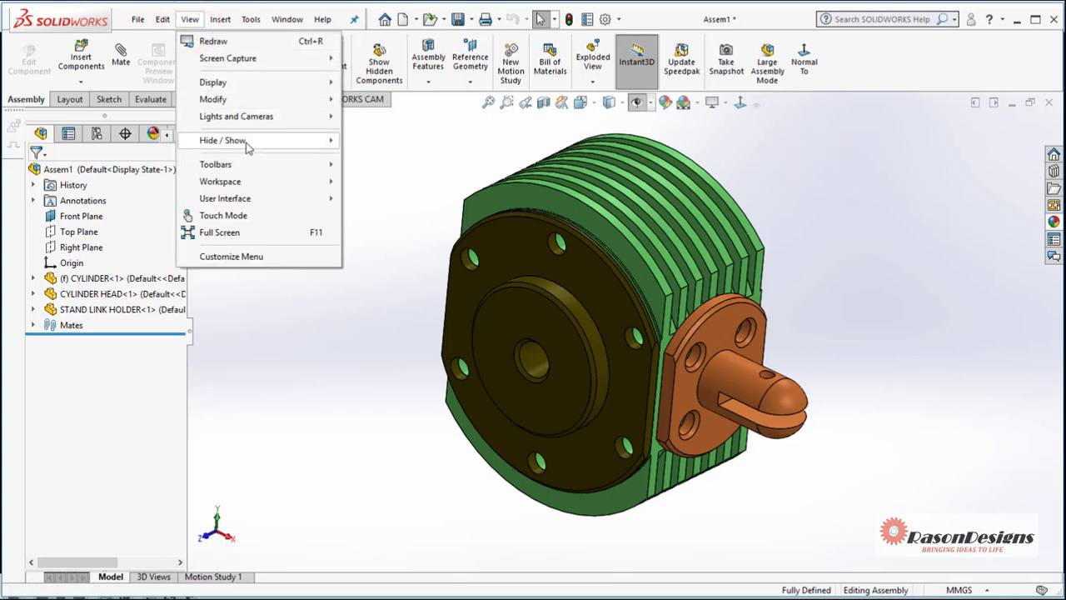
mouse_move(247, 146)
left_click(385, 100)
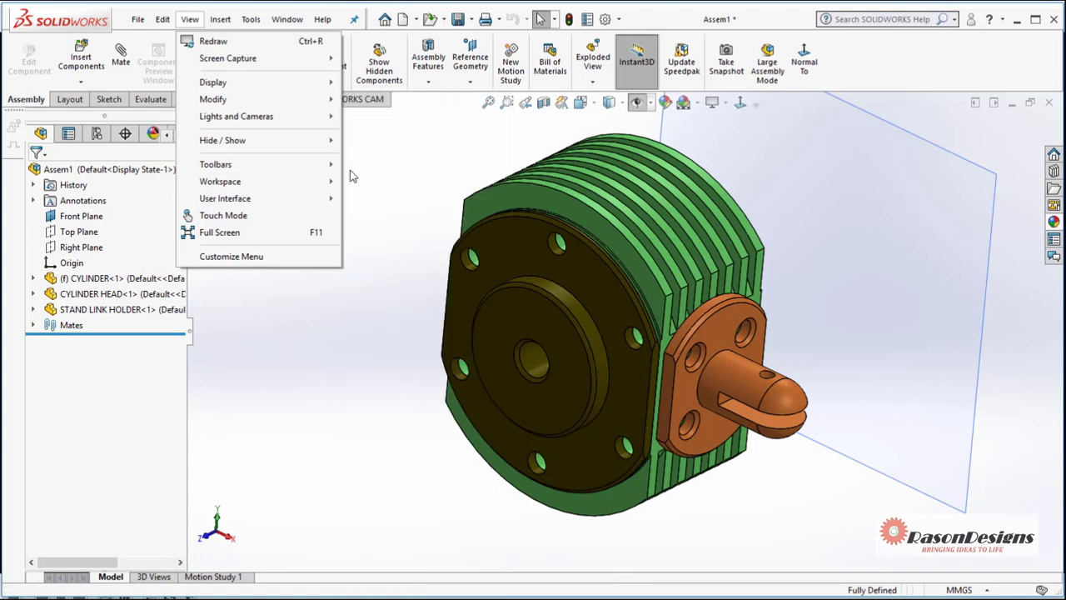
left_click(376, 197)
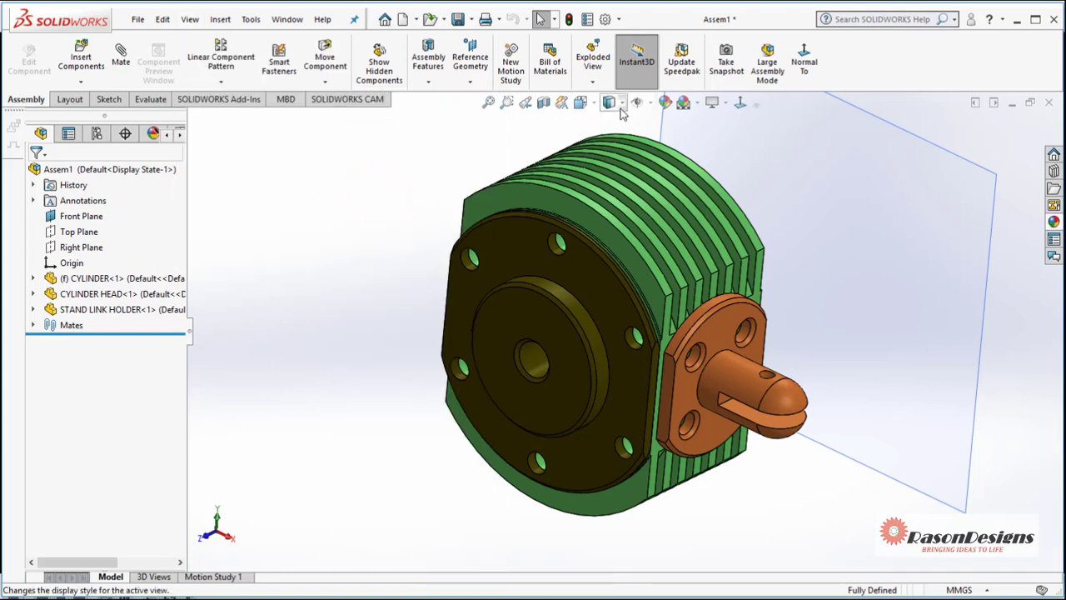
- Turn Hide All Types on and back off, examining the individual visibility options in each state
left_click(649, 102)
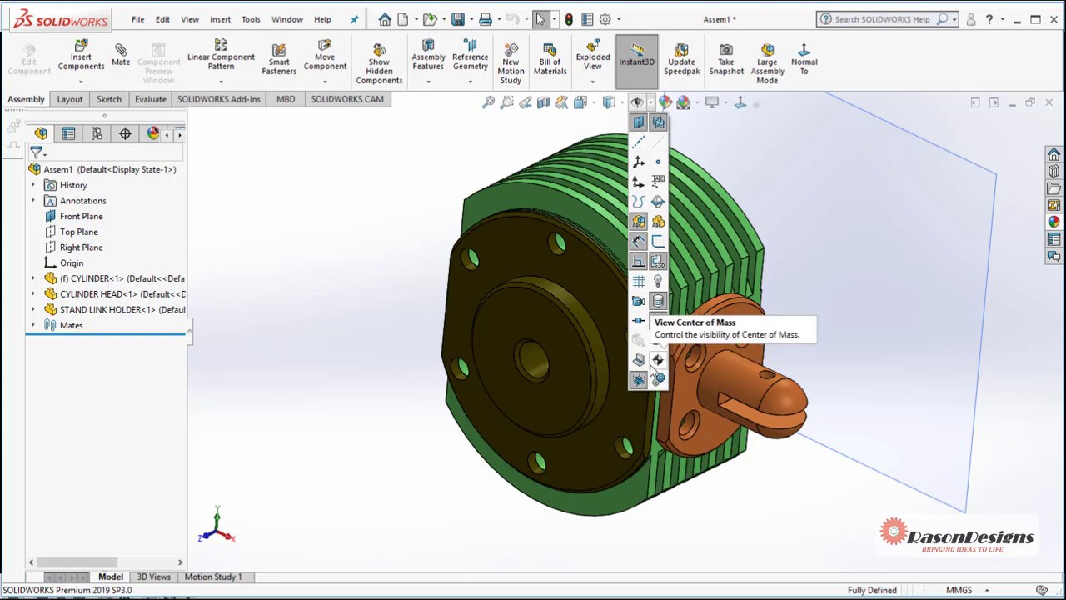
left_click(352, 212)
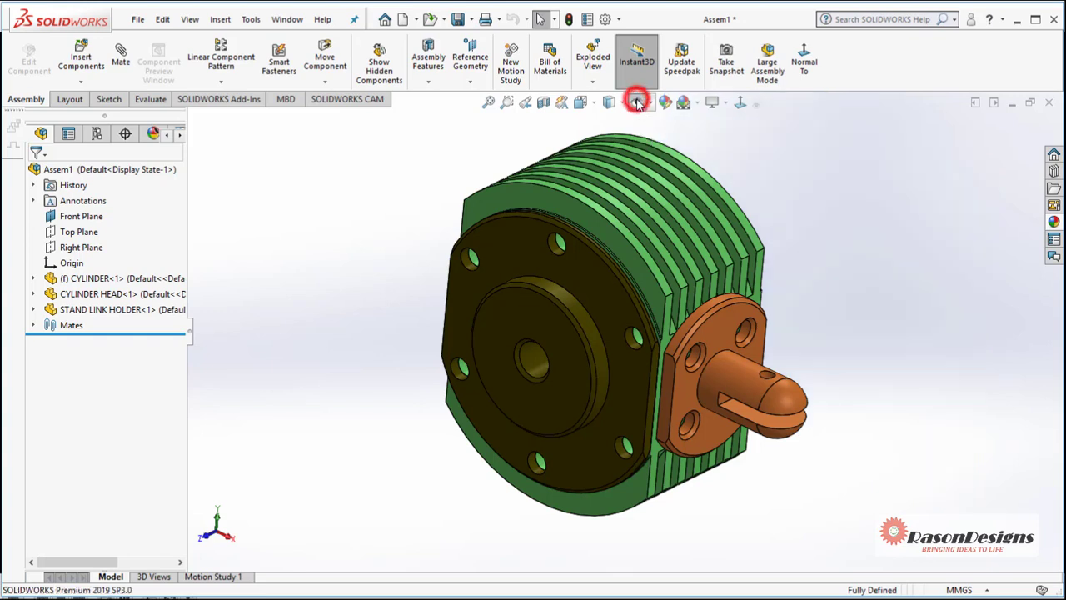
left_click(651, 102)
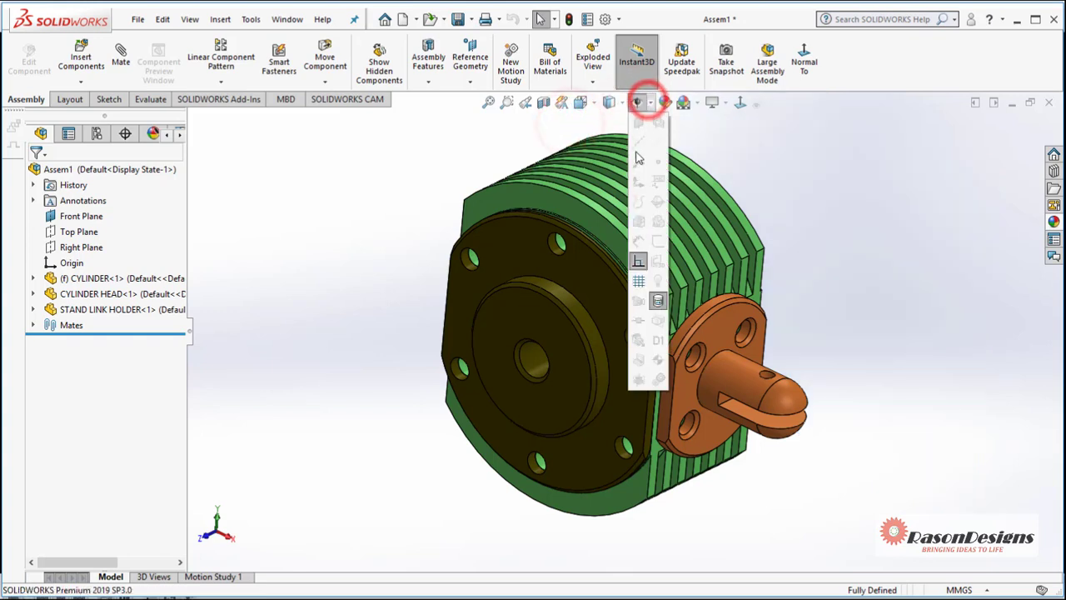
left_click(694, 145)
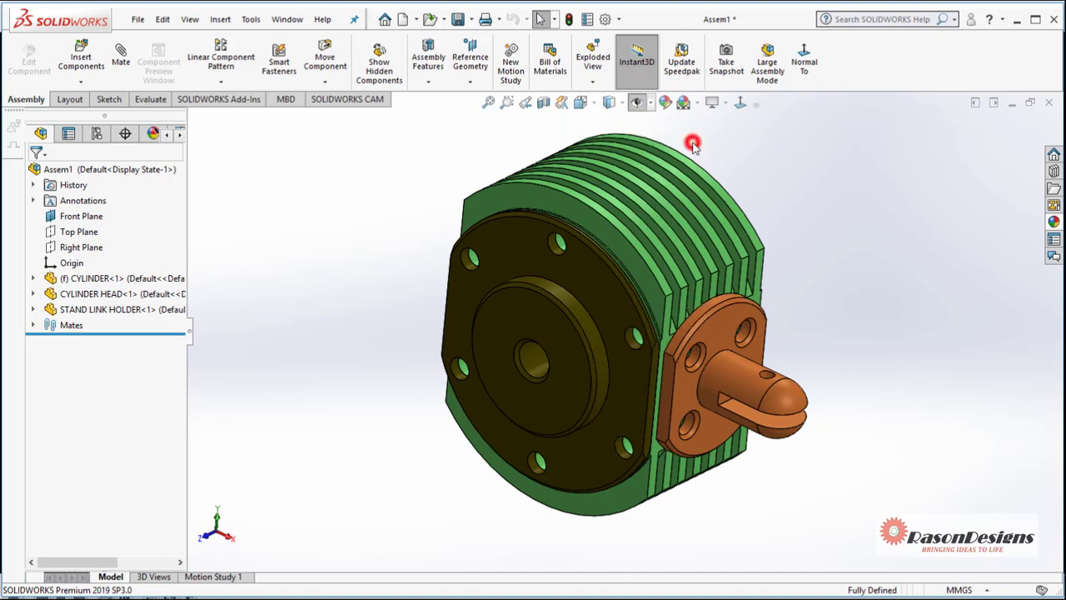
left_click(637, 103)
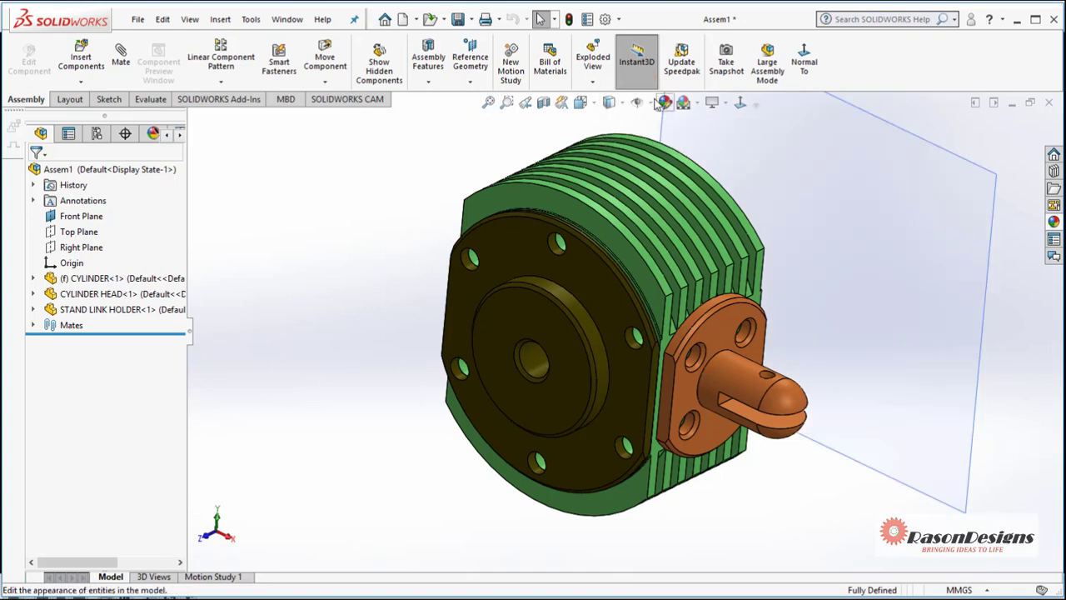
left_click(650, 103)
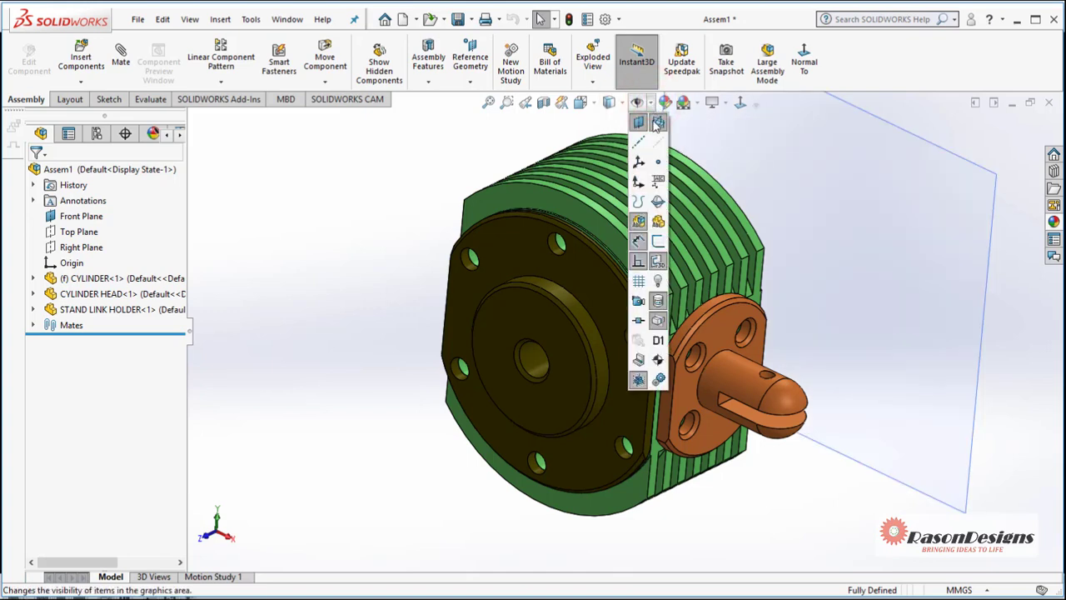